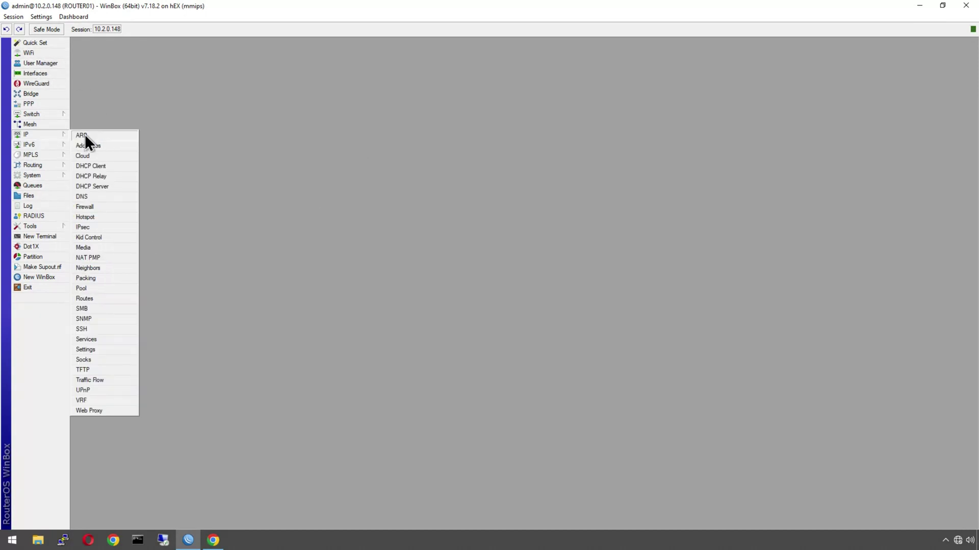
# Open the installed package list and select the user-manager 7.18.2 package.
pyautogui.moveTo(47, 175)
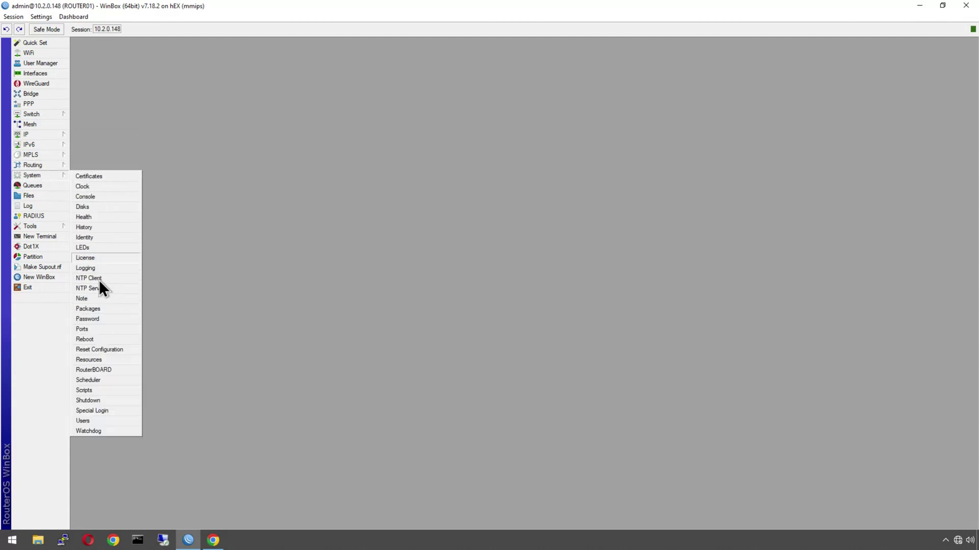
pyautogui.click(95, 310)
pyautogui.click(369, 249)
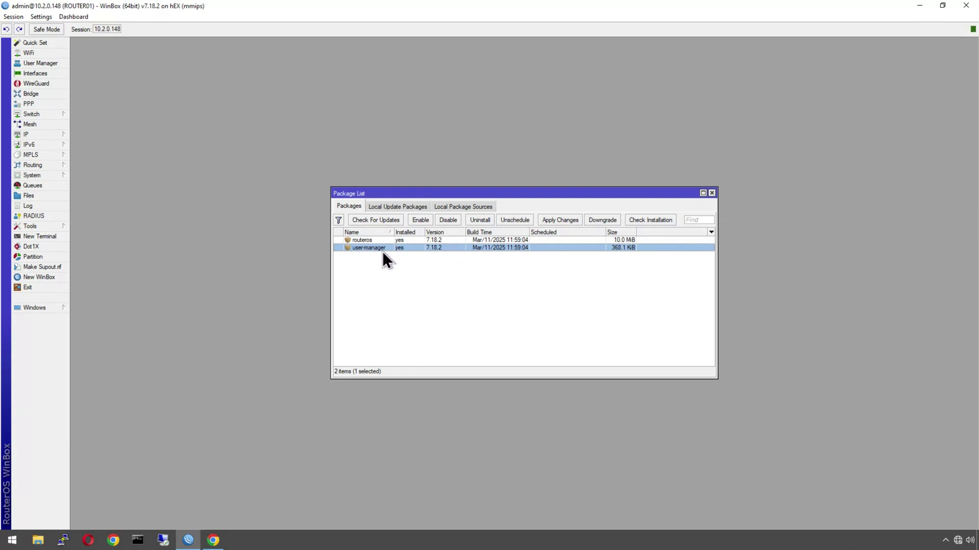
# Check for updates to confirm RouterOS 7.19 is available, then reselect user-manager.
pyautogui.click(400, 224)
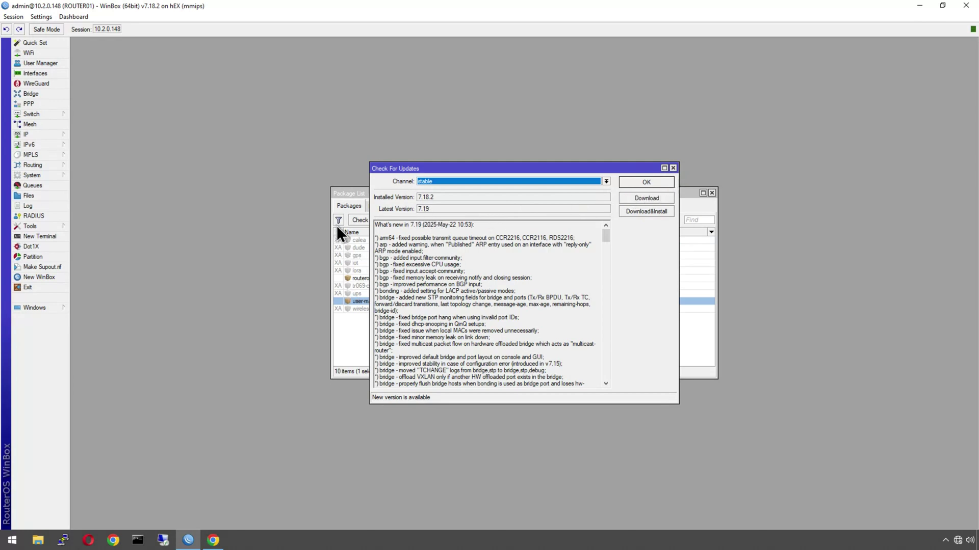
pyautogui.click(672, 168)
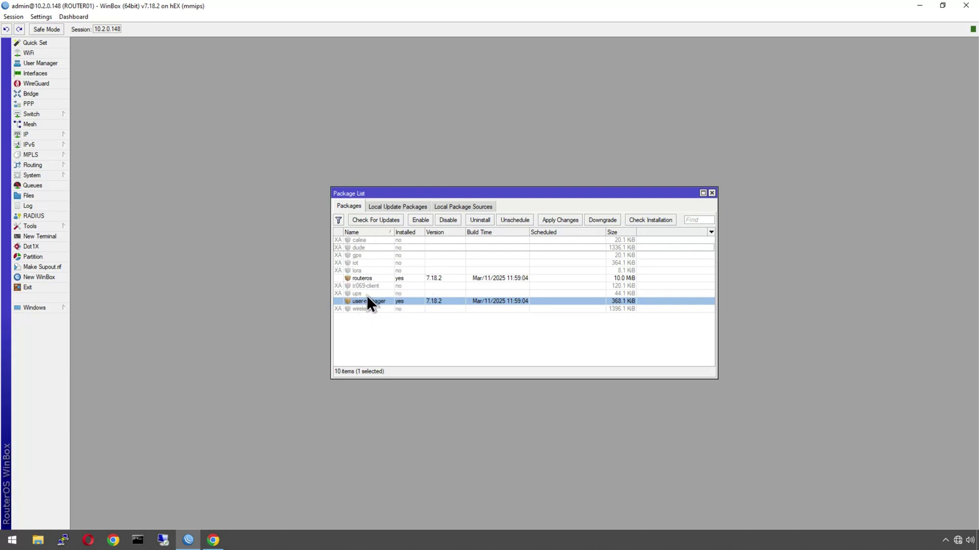
pyautogui.click(433, 302)
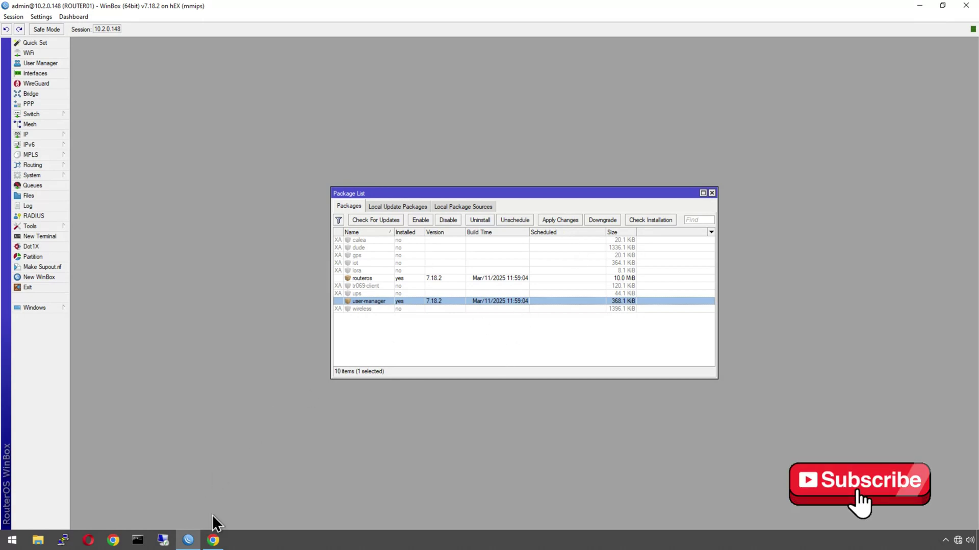
pyautogui.click(218, 543)
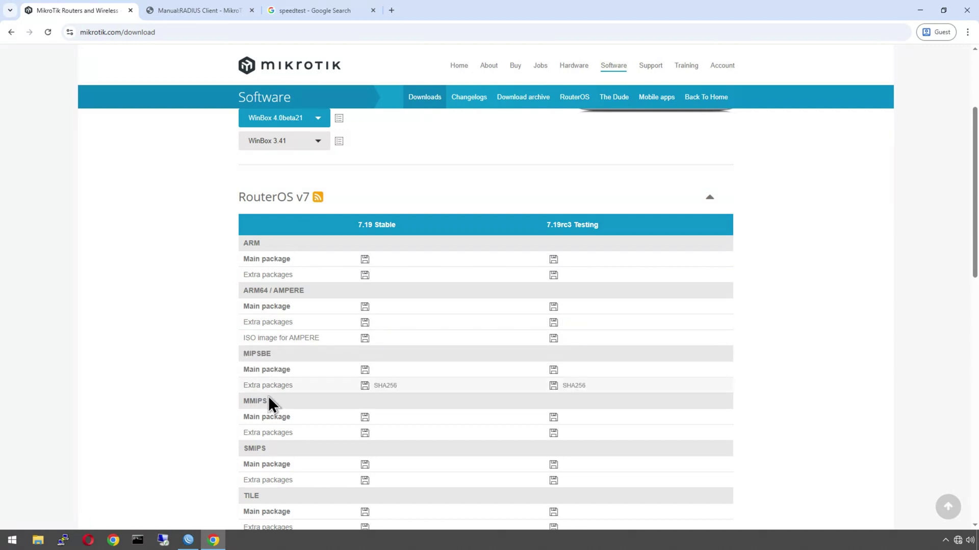
# Review the RouterOS v7 7.19 Stable downloads on mikrotik.com, then close WinBox's package list.
pyautogui.click(190, 539)
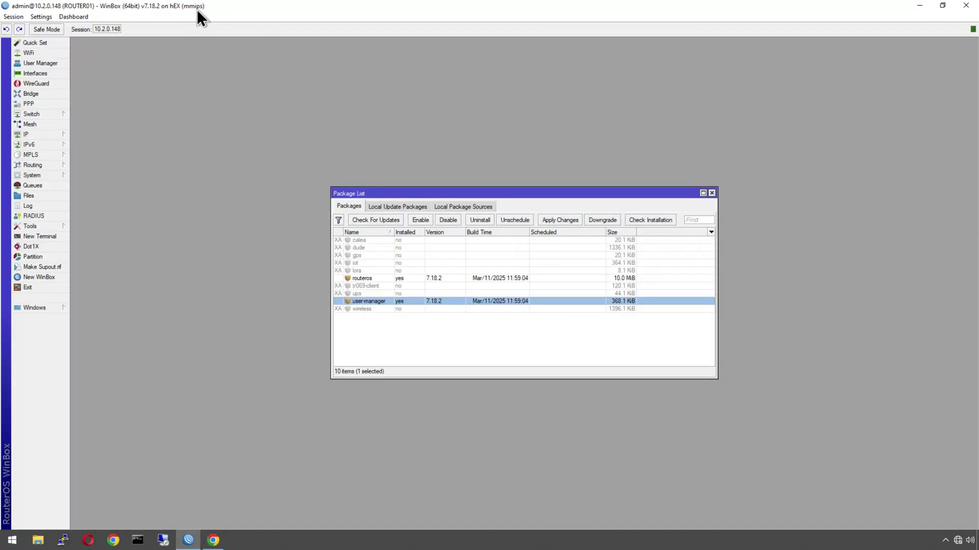
pyautogui.click(919, 7)
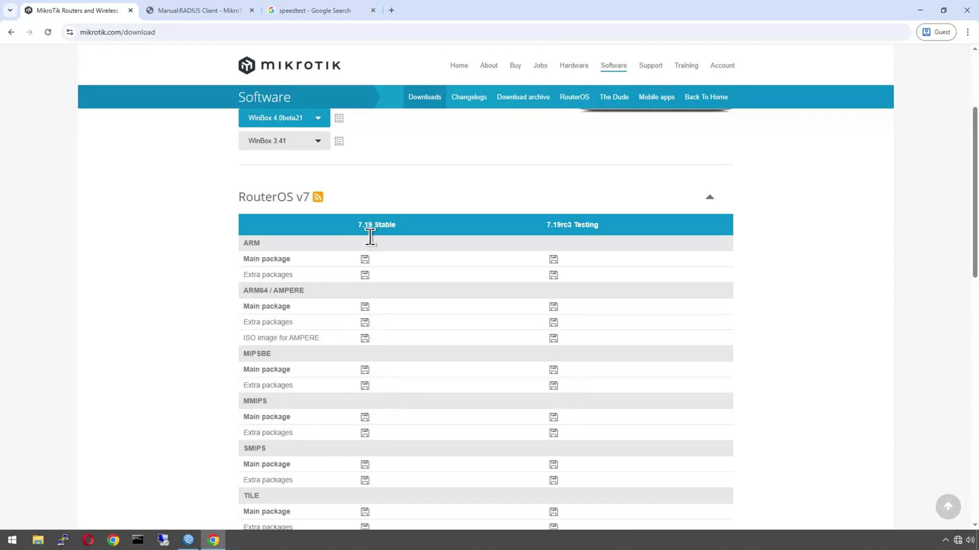
pyautogui.click(190, 542)
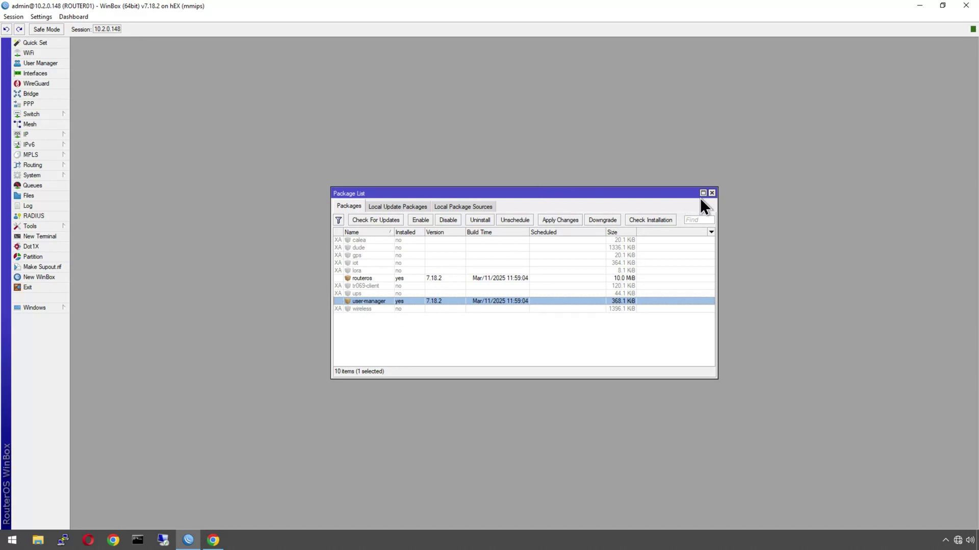
pyautogui.click(712, 193)
# Check the empty User Manager and the WiFi window's 8 CAP-operated interfaces, closing both.
pyautogui.click(41, 63)
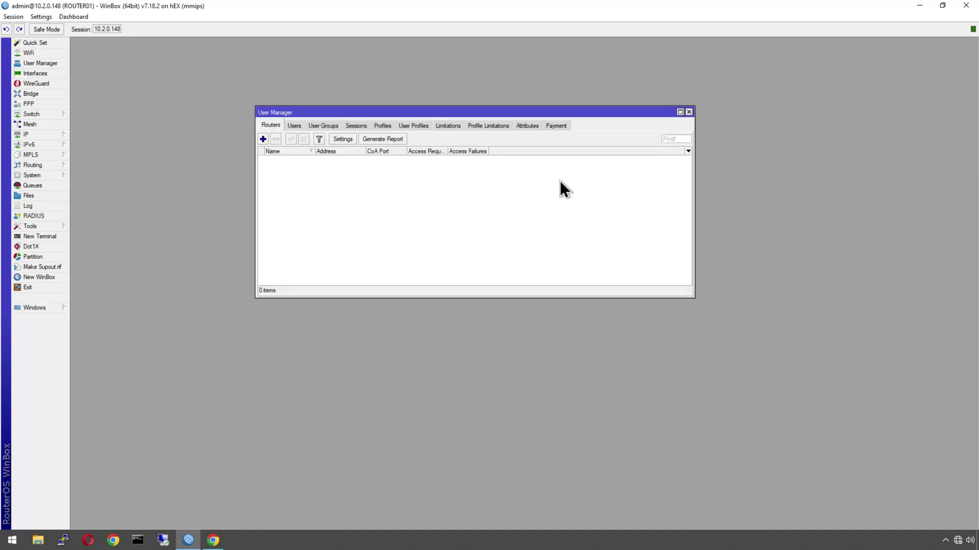
pyautogui.click(688, 112)
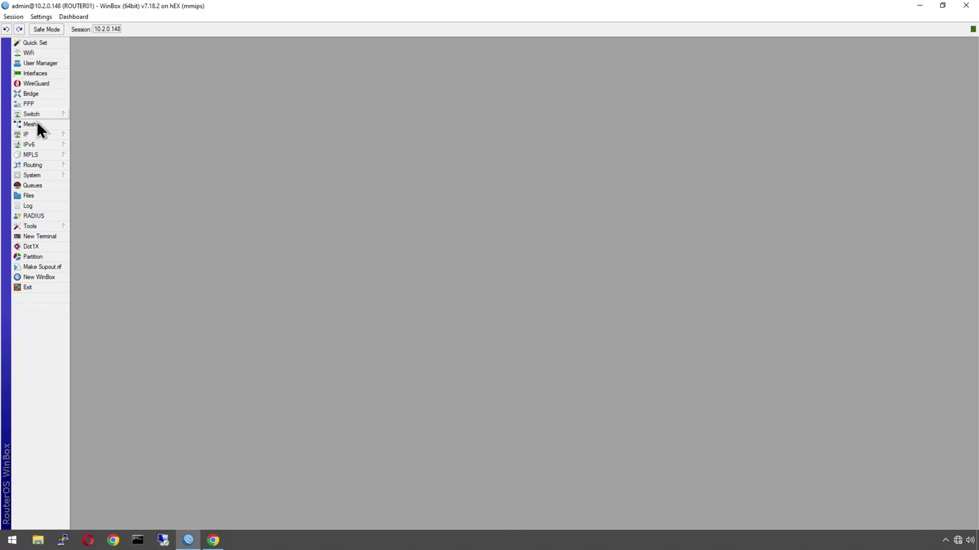
pyautogui.click(29, 53)
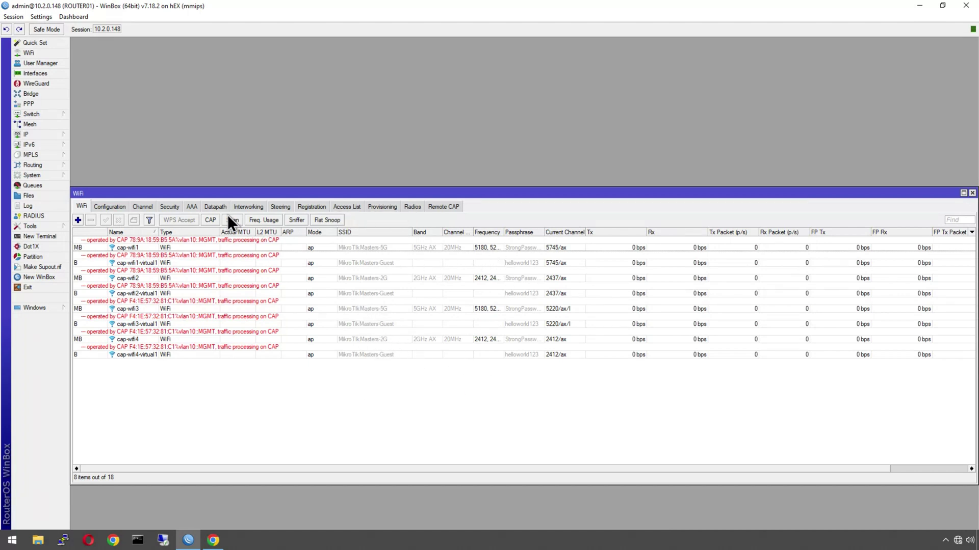
pyautogui.click(972, 194)
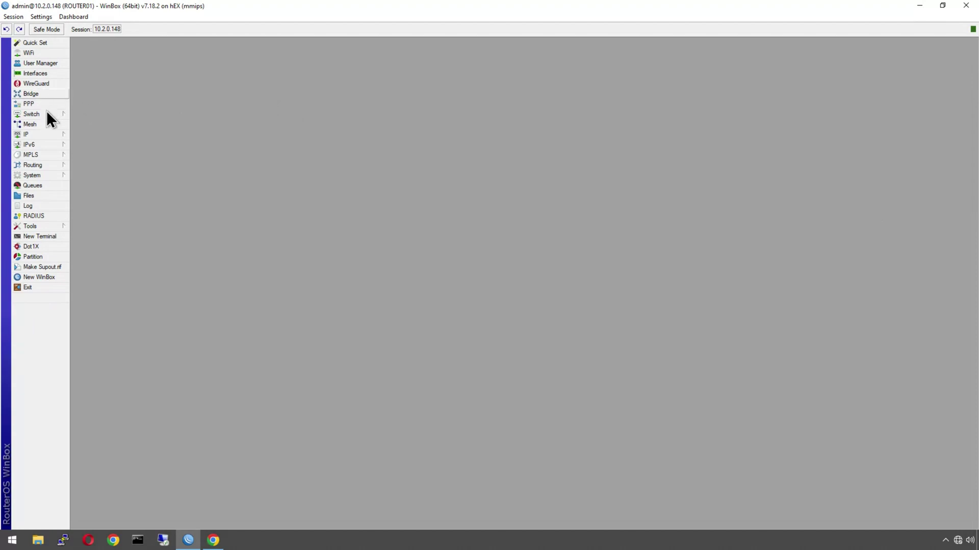
# Verify the guest address 10.0.30.1/24 on vlan30, then bring up IP > Hotspot.
pyautogui.click(48, 134)
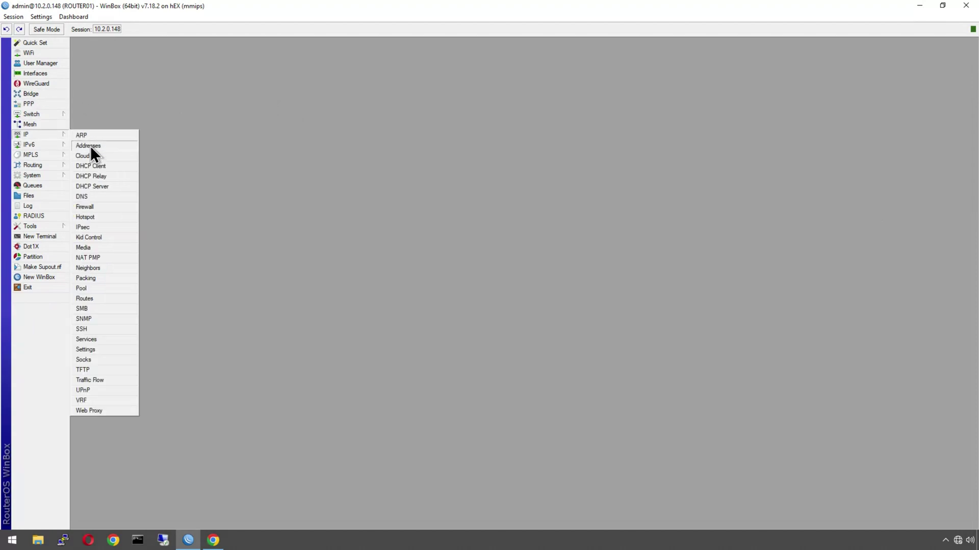
pyautogui.click(90, 146)
pyautogui.click(484, 248)
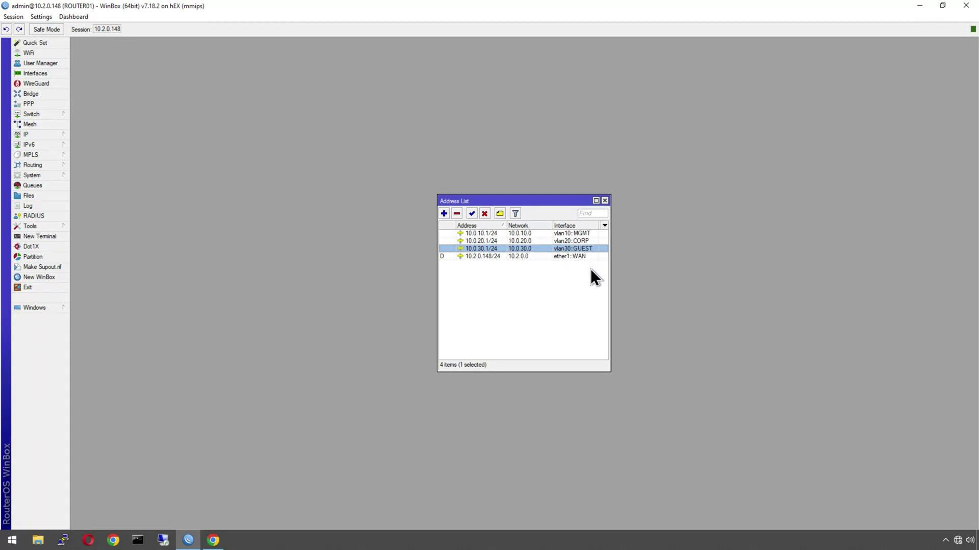
pyautogui.click(604, 201)
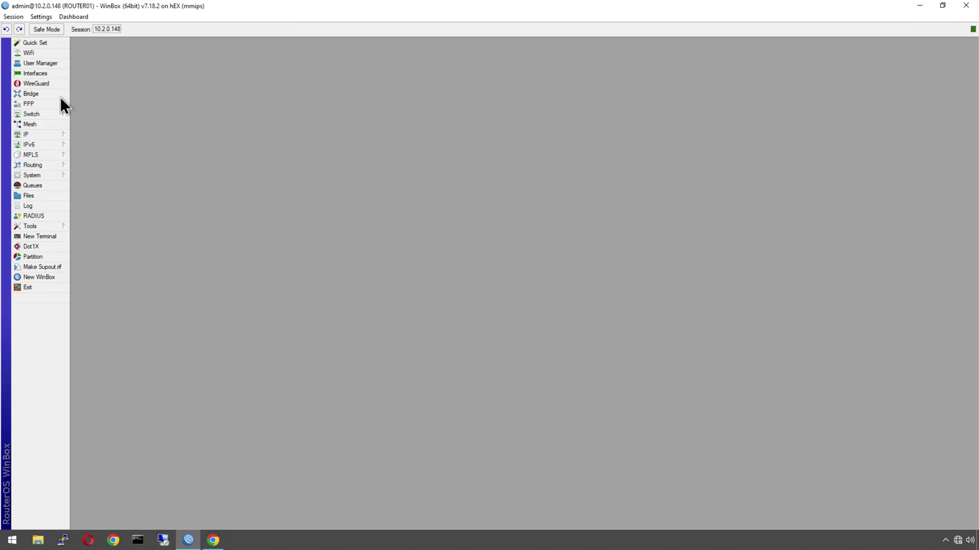
pyautogui.click(42, 133)
pyautogui.click(84, 218)
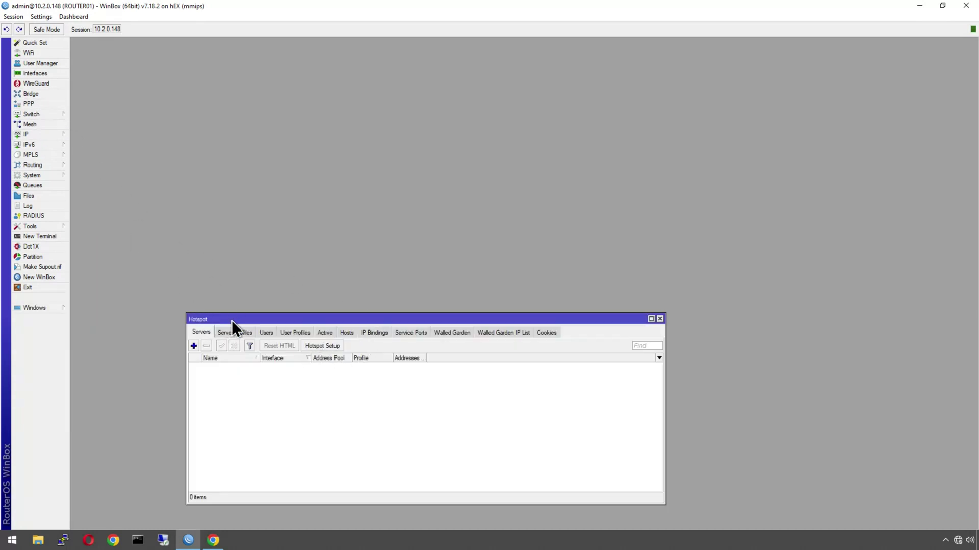
# Start Hotspot Setup on vlan30::GUEST with local address 10.0.30.1/24 and pool 10.0.30.2-10.0.30.254.
pyautogui.click(311, 347)
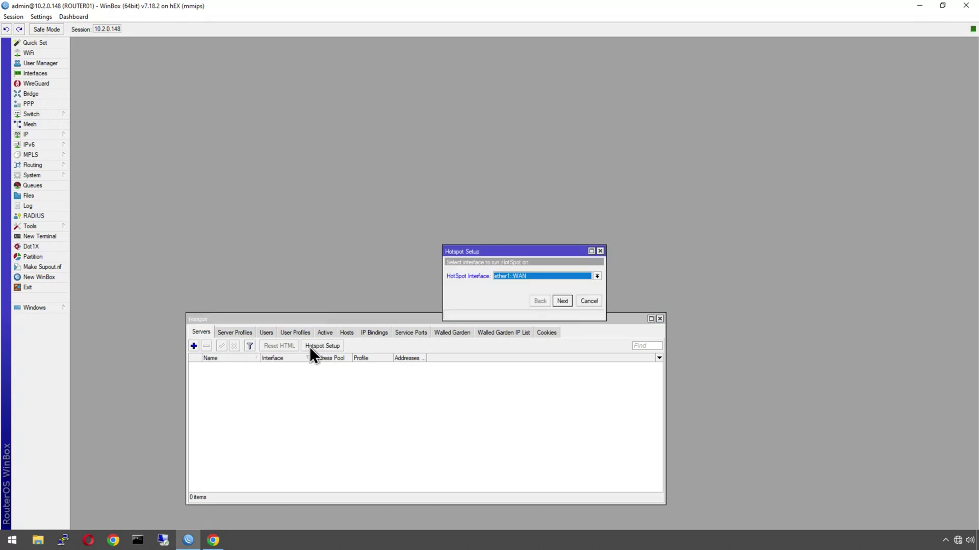
pyautogui.click(512, 277)
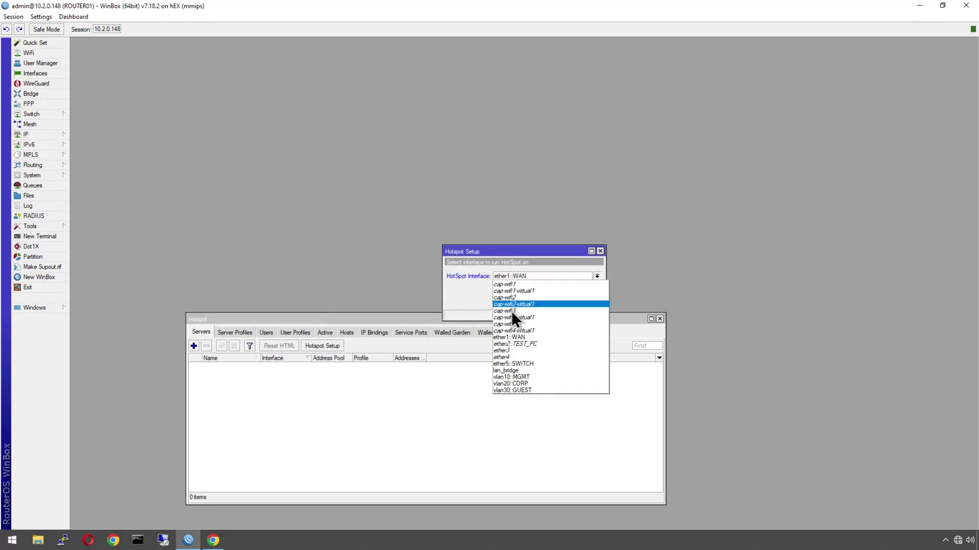
pyautogui.click(525, 390)
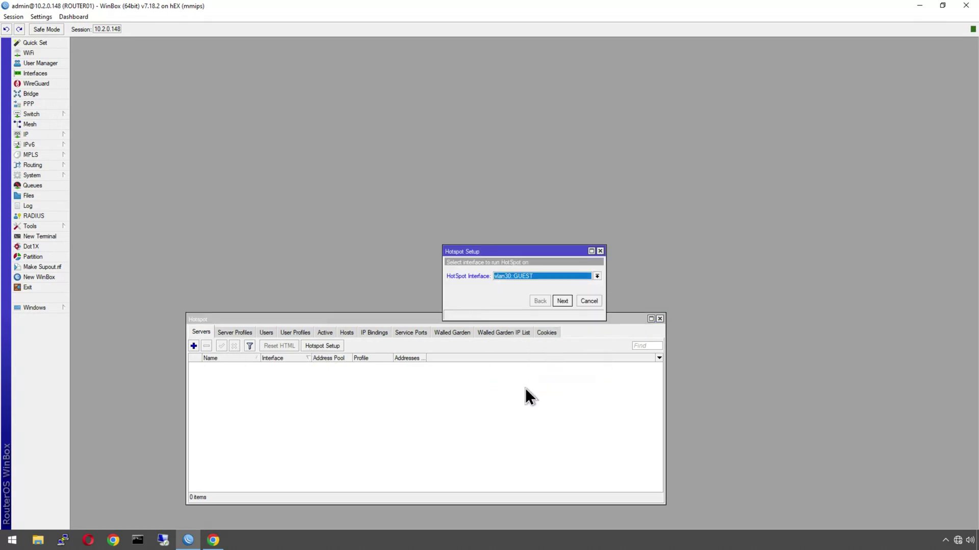
pyautogui.click(561, 301)
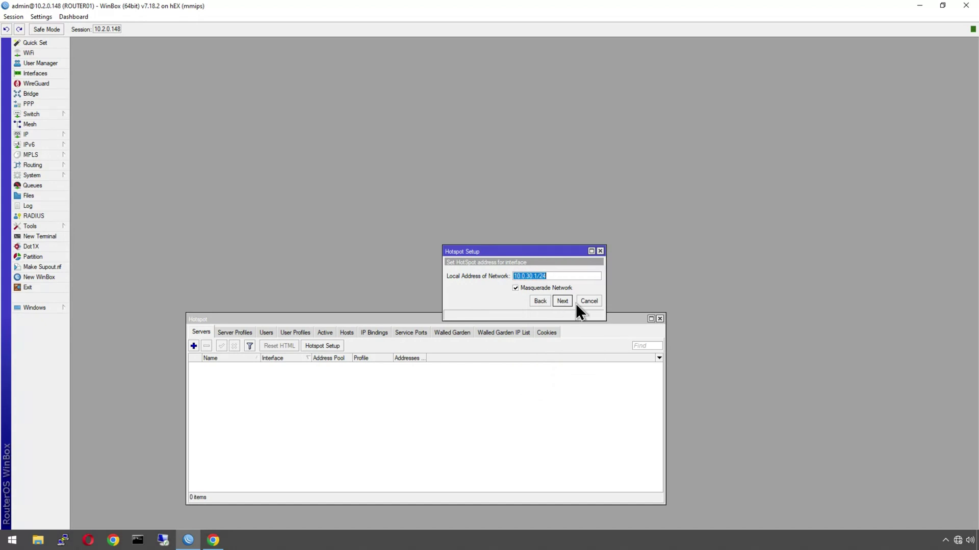
pyautogui.click(563, 298)
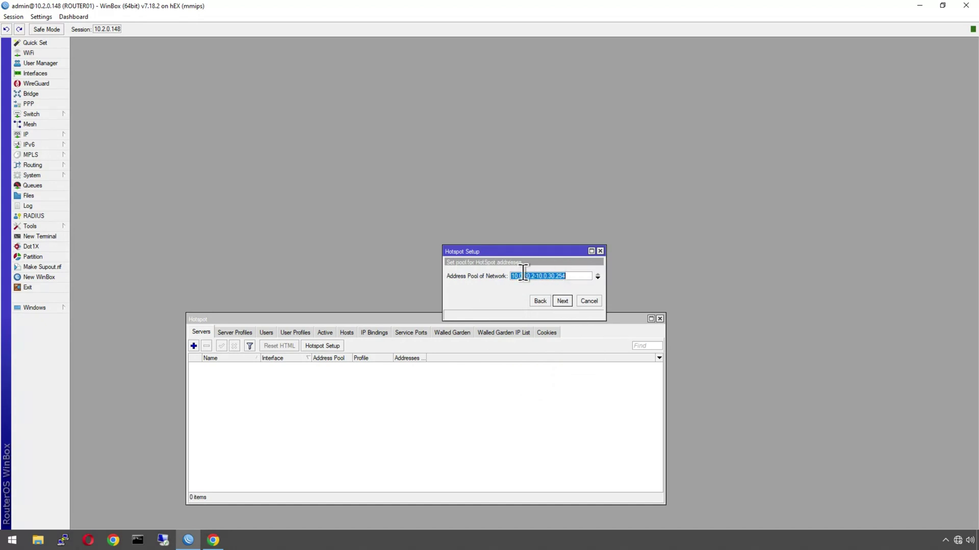
pyautogui.click(562, 301)
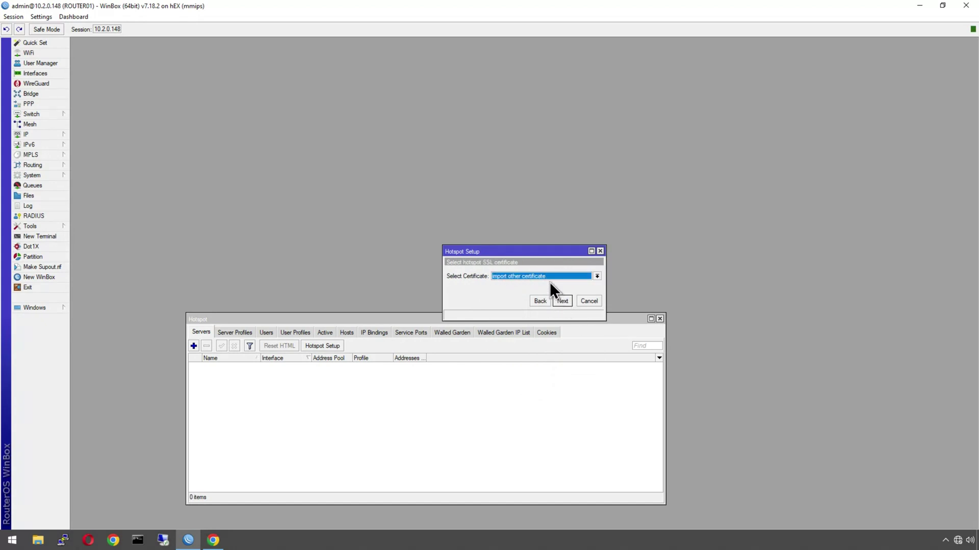
# Use the cloud DNS SSL certificate, DNS 10.0.30.1, set the hotspot user's password and finish.
pyautogui.click(531, 276)
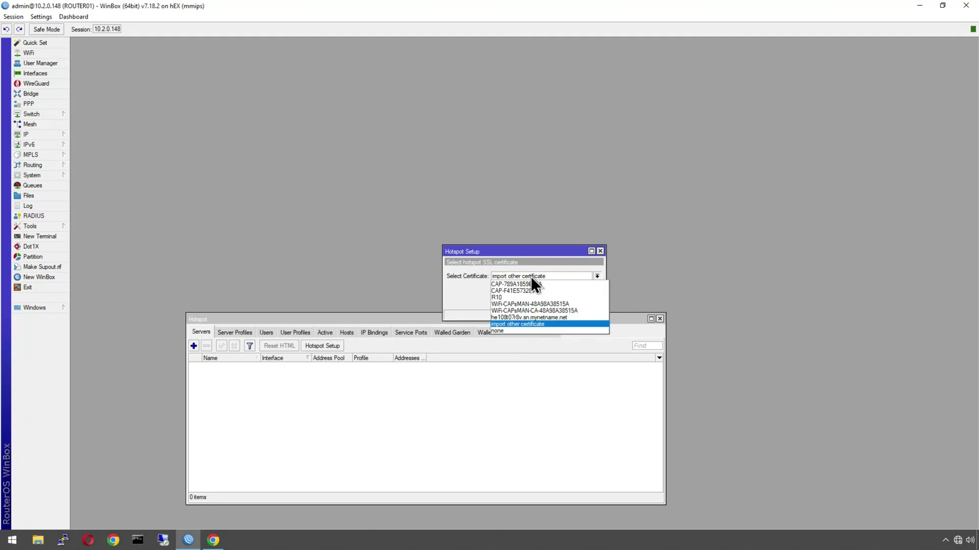
pyautogui.click(519, 317)
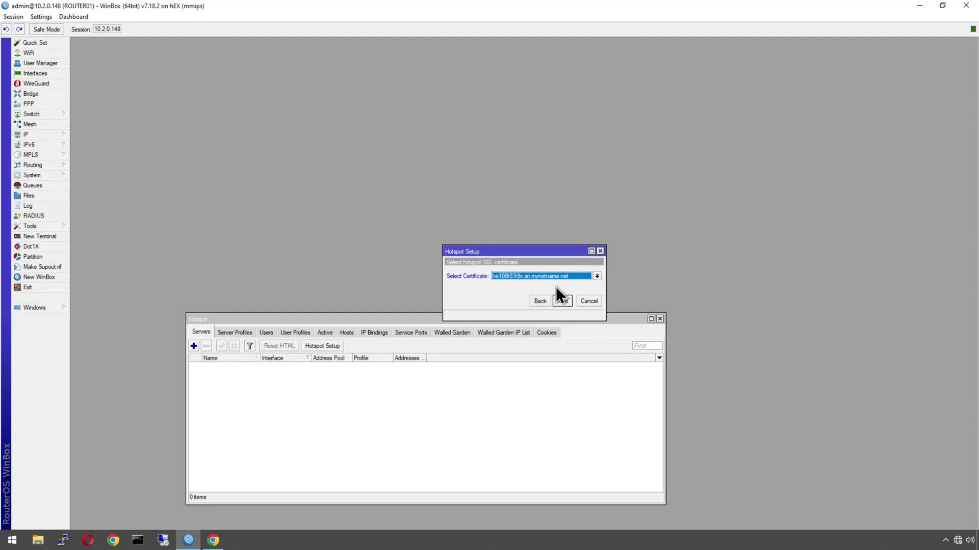
pyautogui.click(561, 301)
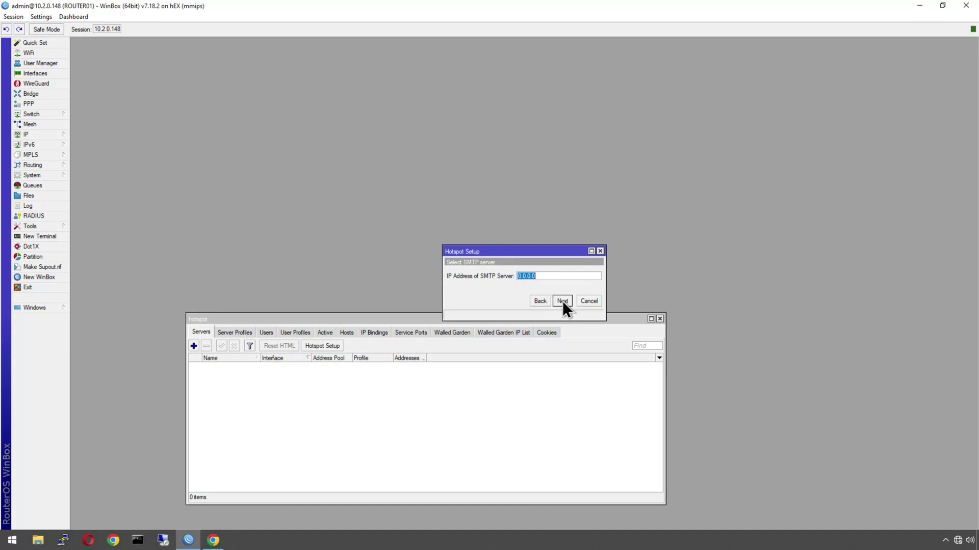
pyautogui.click(561, 301)
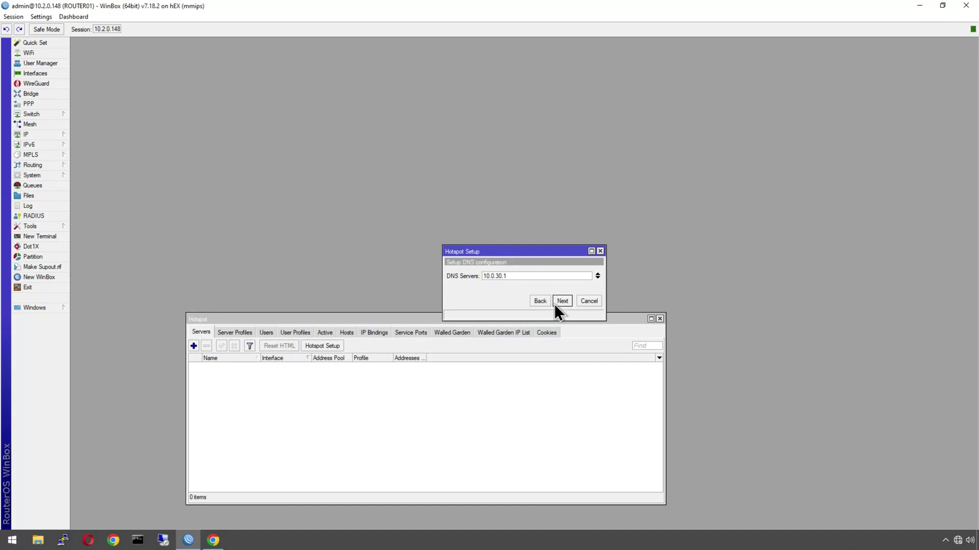
pyautogui.click(556, 302)
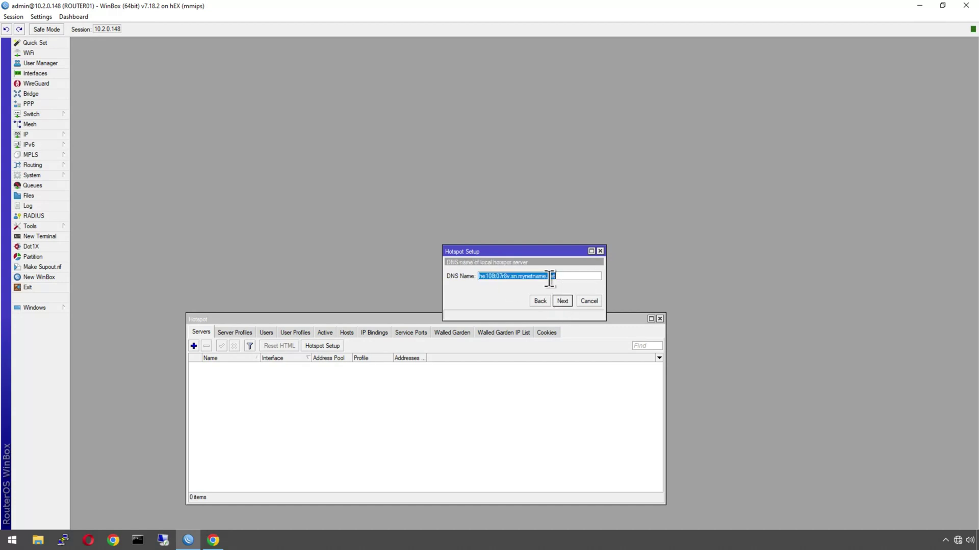
pyautogui.click(562, 303)
pyautogui.click(549, 288)
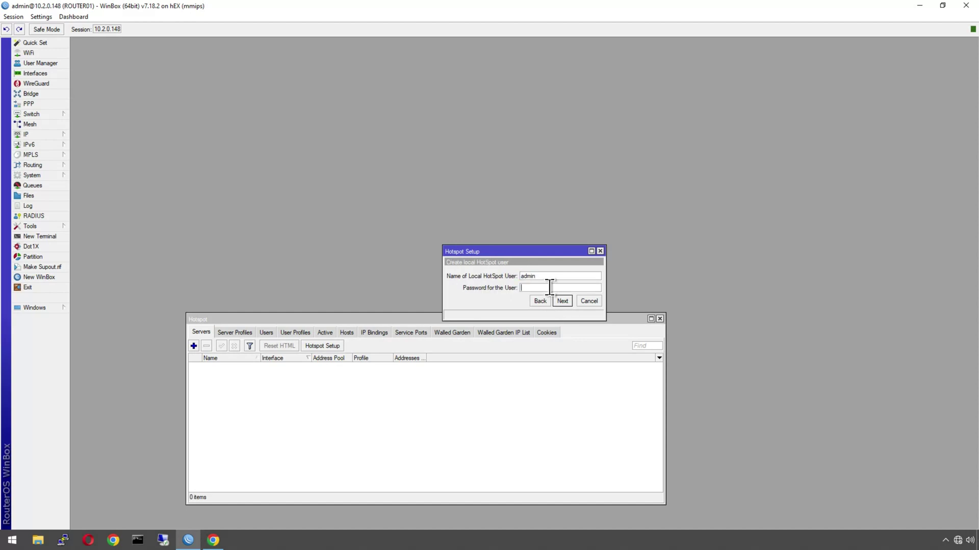
pyautogui.click(559, 301)
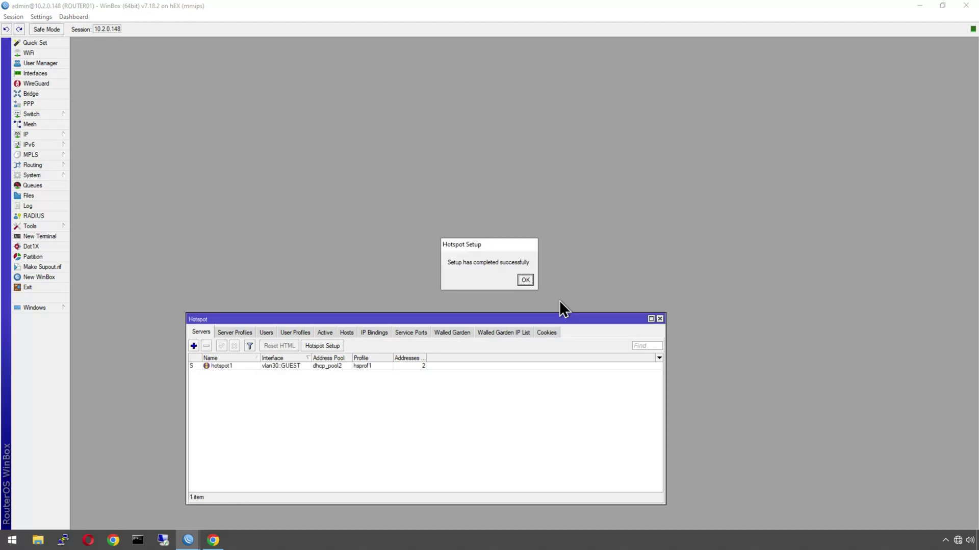
pyautogui.click(523, 280)
pyautogui.click(228, 368)
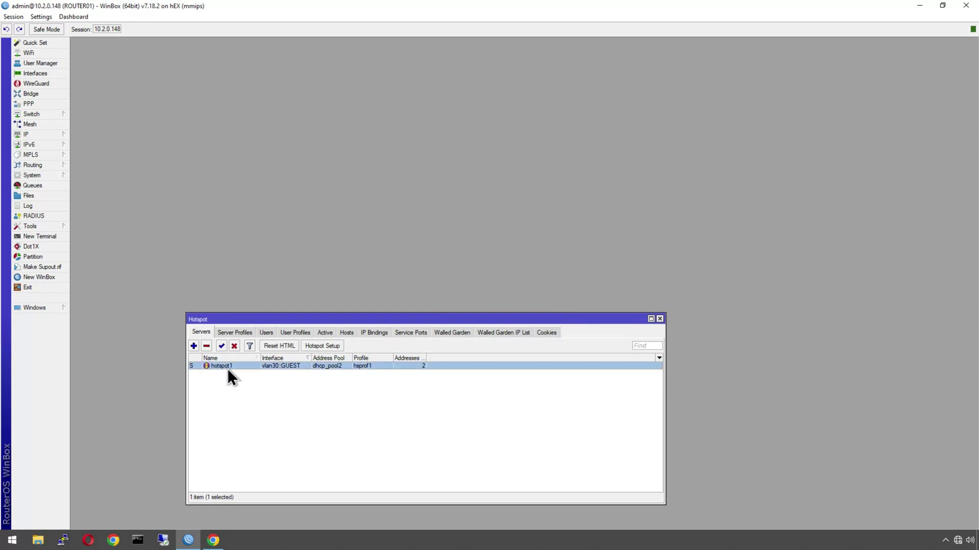
pyautogui.click(225, 331)
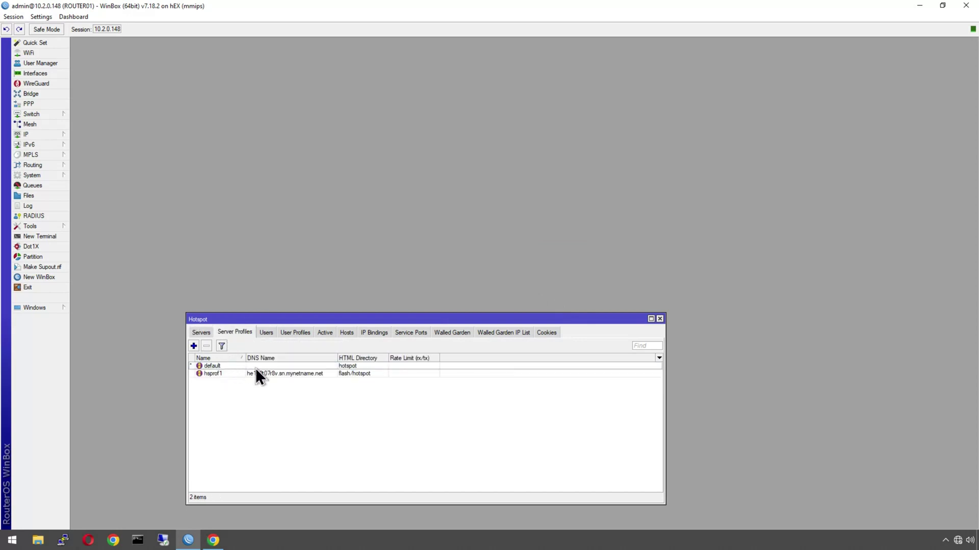
pyautogui.click(265, 332)
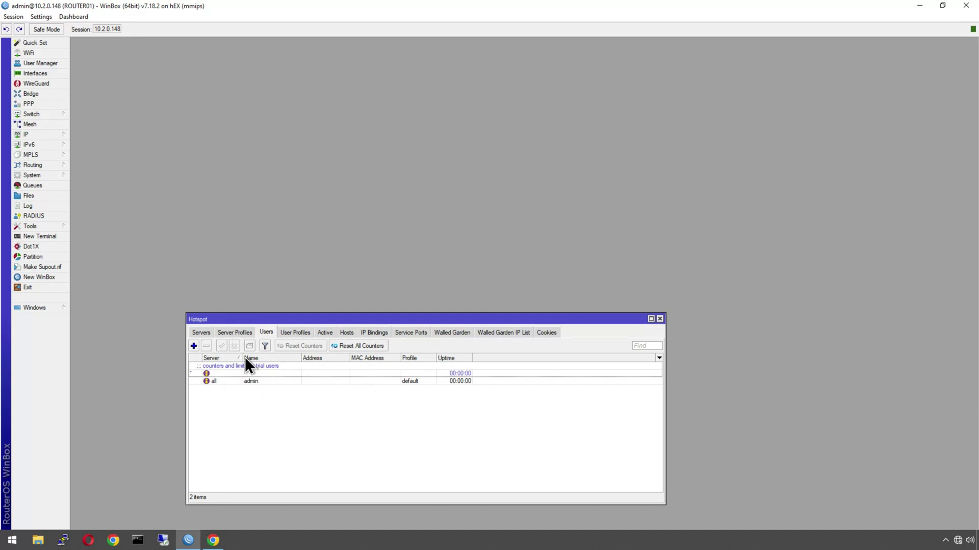
pyautogui.click(199, 333)
pyautogui.click(266, 333)
pyautogui.click(235, 332)
pyautogui.click(200, 332)
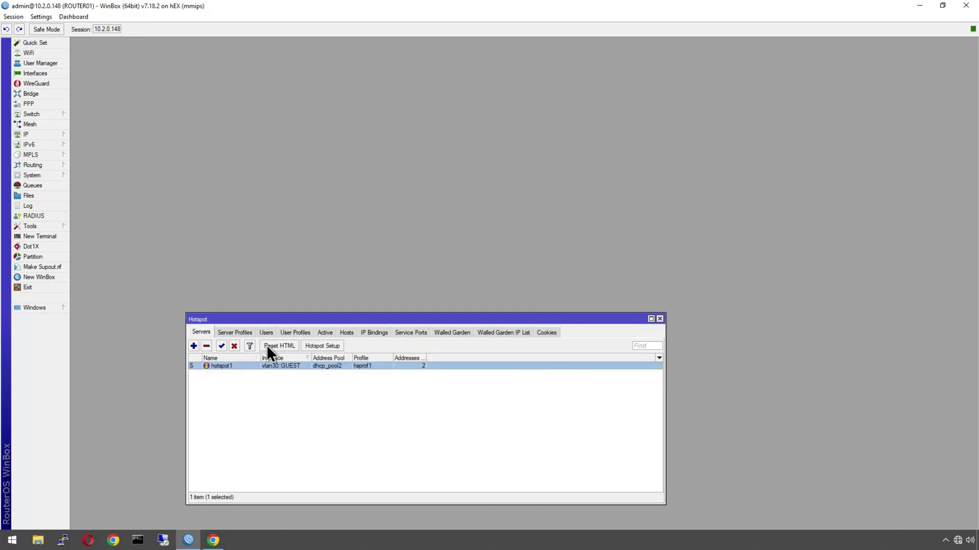
pyautogui.moveTo(254, 319); pyautogui.dragTo(297, 236)
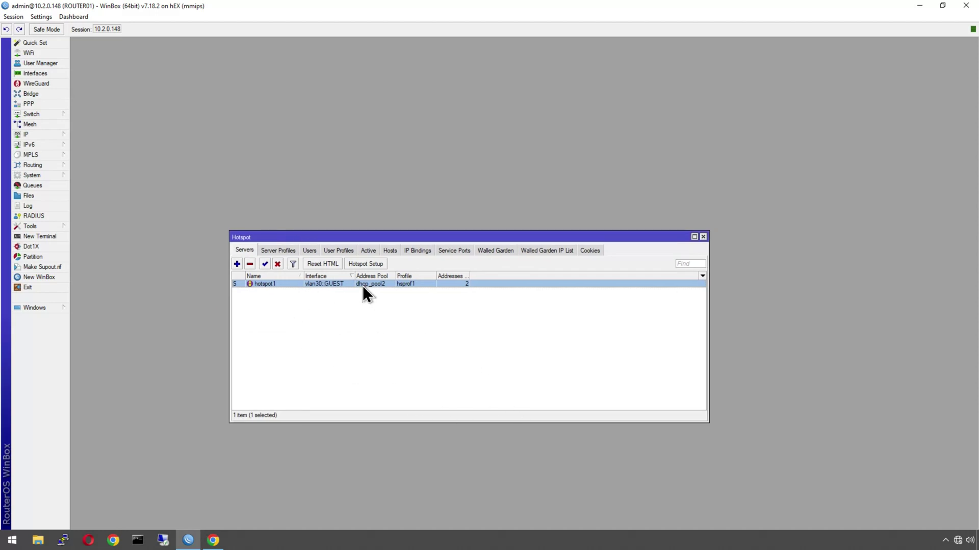
pyautogui.click(308, 251)
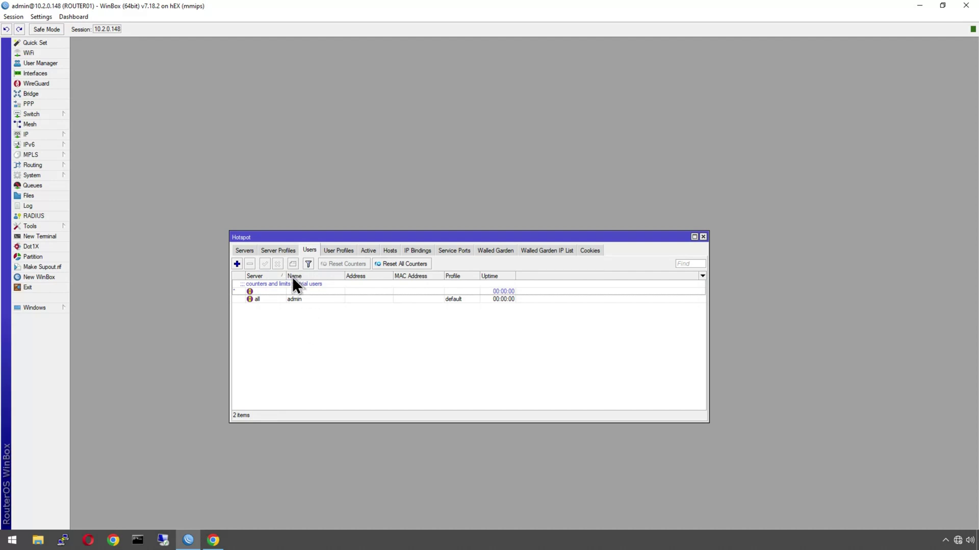
pyautogui.click(282, 250)
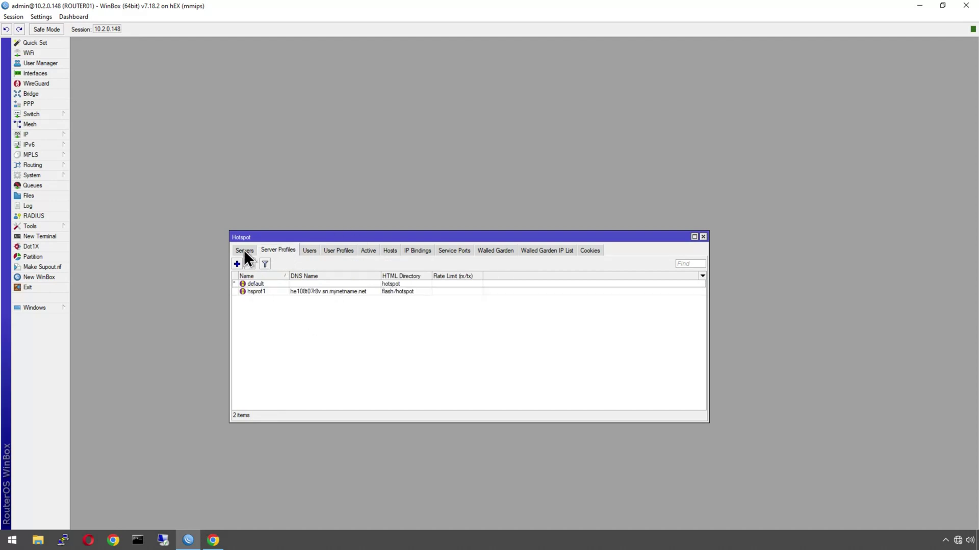
pyautogui.click(243, 250)
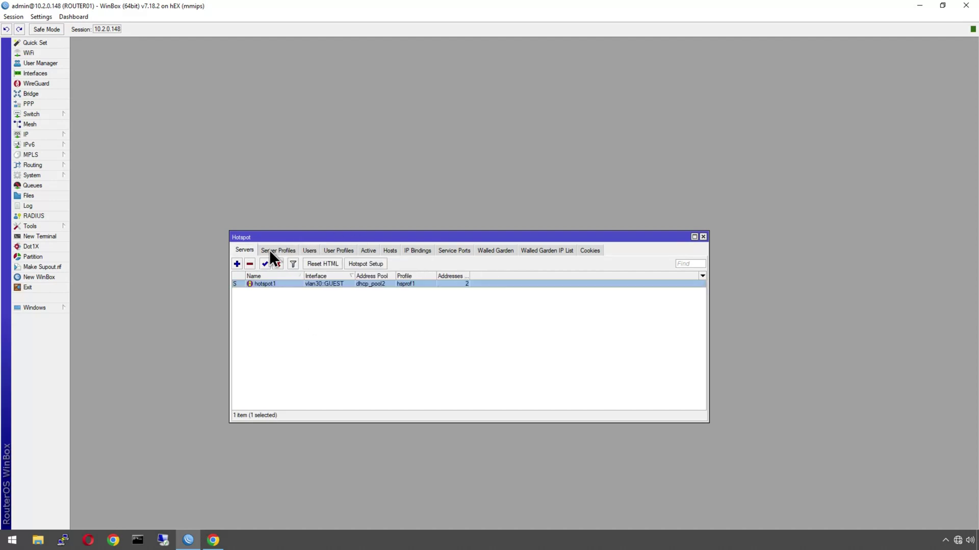
pyautogui.moveTo(524, 239); pyautogui.dragTo(610, 121)
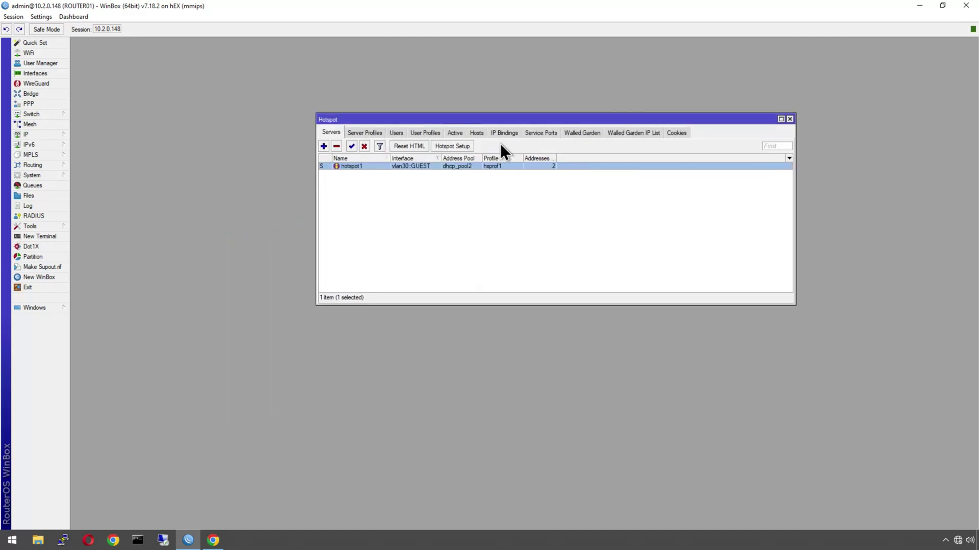
pyautogui.moveTo(683, 114); pyautogui.dragTo(863, 89)
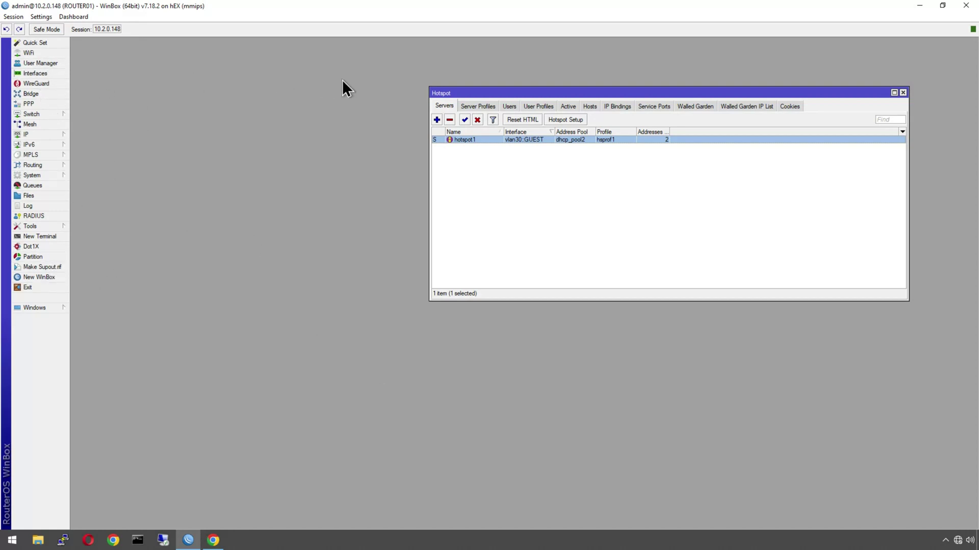
# Bring up User Manager and confirm its default settings.
pyautogui.click(41, 64)
pyautogui.moveTo(267, 115); pyautogui.dragTo(240, 328)
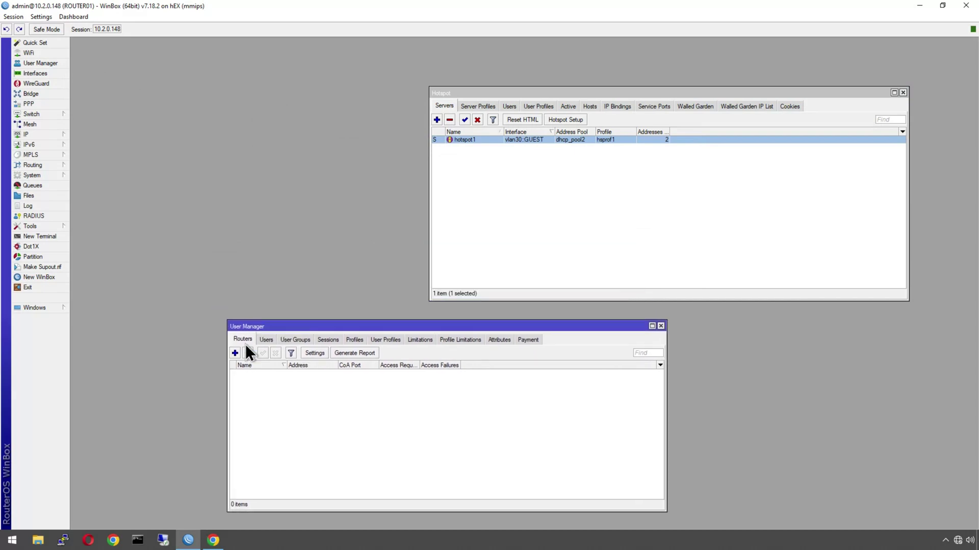
pyautogui.click(314, 354)
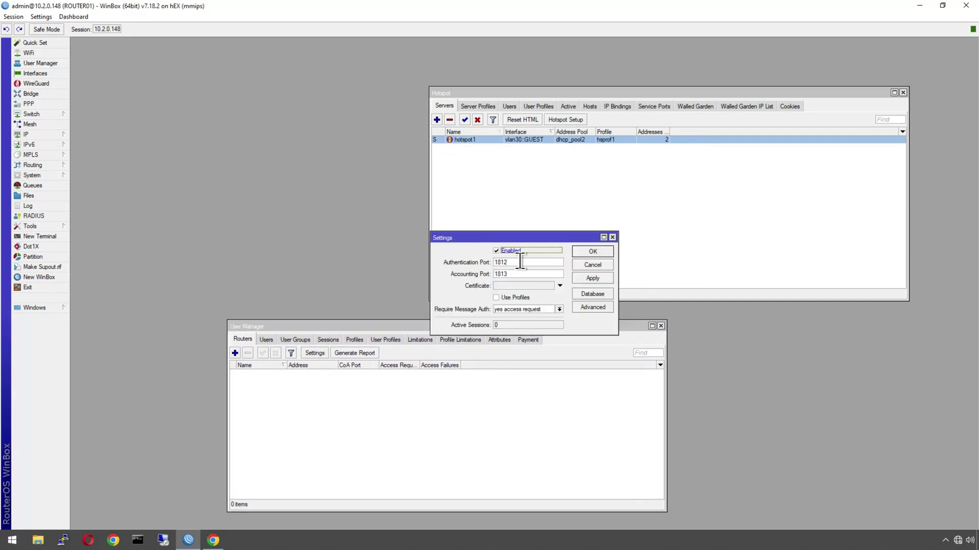
pyautogui.click(592, 252)
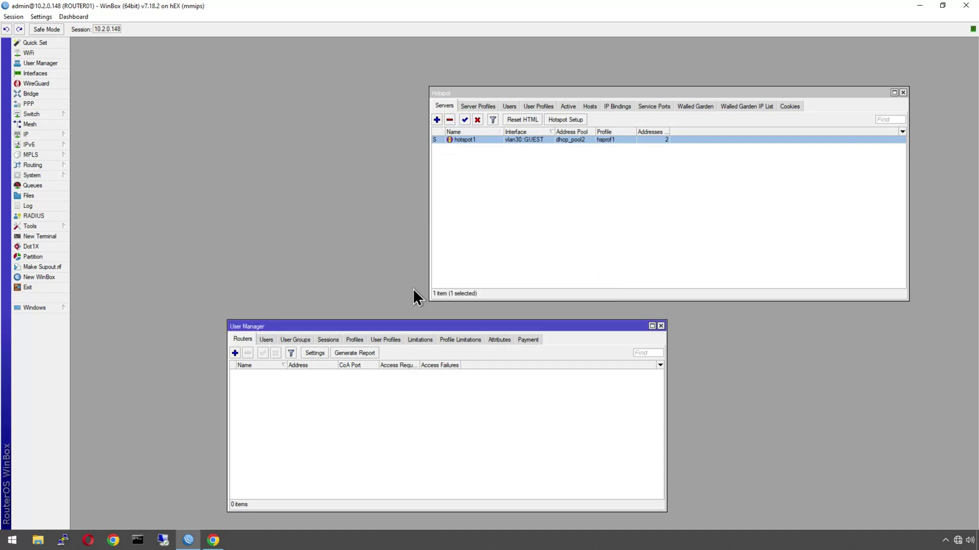
# Add router1 with address 127.0.0.1, the shared secret, and CoA port 3799.
pyautogui.click(235, 353)
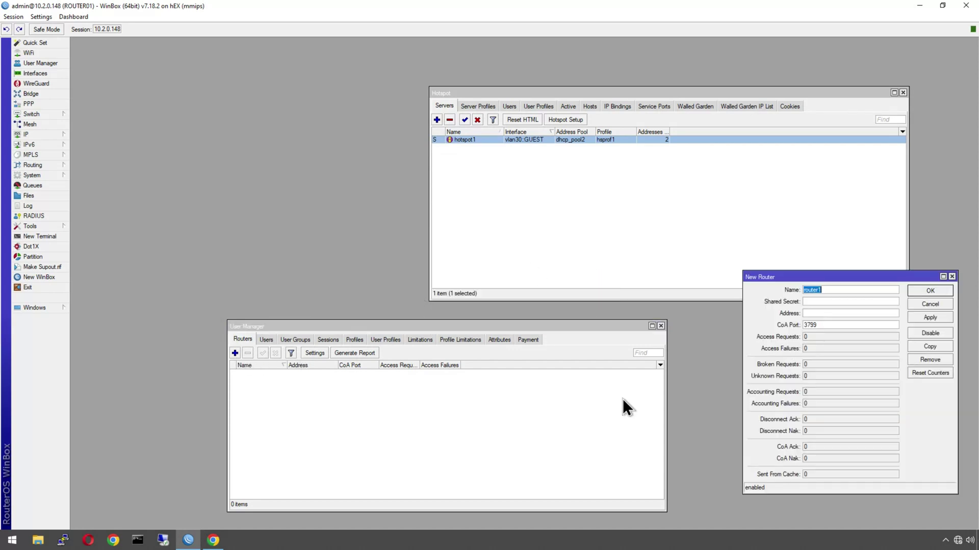
pyautogui.moveTo(748, 278); pyautogui.dragTo(706, 297)
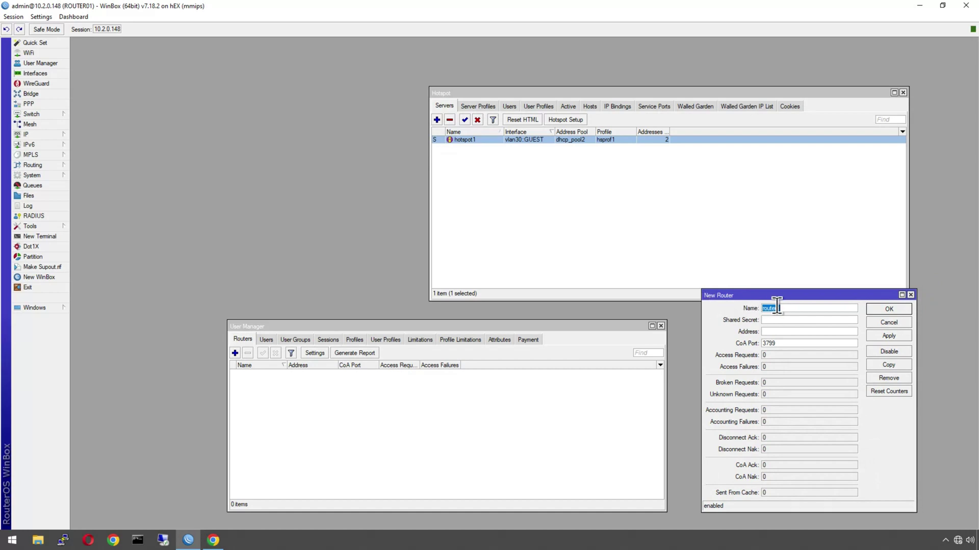
pyautogui.click(783, 331)
pyautogui.write('127.0.0.1')
pyautogui.doubleClick(794, 332)
pyautogui.click(779, 320)
pyautogui.doubleClick(803, 320)
pyautogui.moveTo(779, 343); pyautogui.dragTo(767, 344)
pyautogui.click(778, 343)
pyautogui.click(875, 311)
# Add user1 in the default group with a password, then return to the Routers list.
pyautogui.click(265, 340)
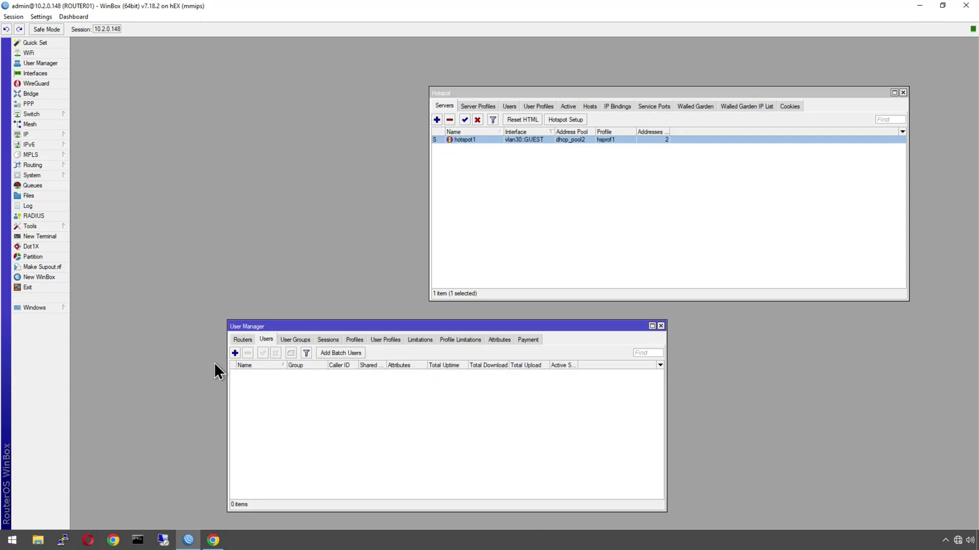
pyautogui.click(235, 353)
pyautogui.click(394, 220)
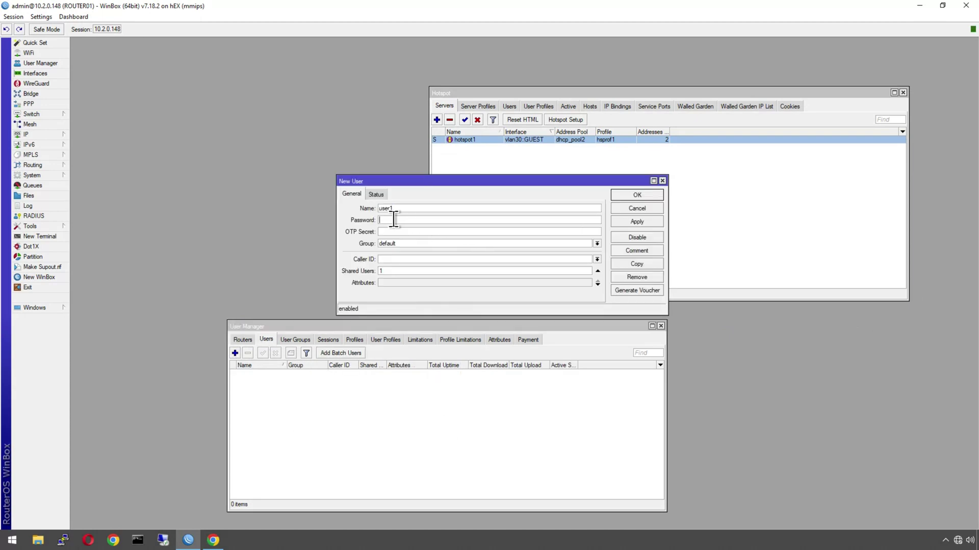
pyautogui.write('password')
pyautogui.moveTo(419, 218); pyautogui.dragTo(351, 218)
pyautogui.click(625, 196)
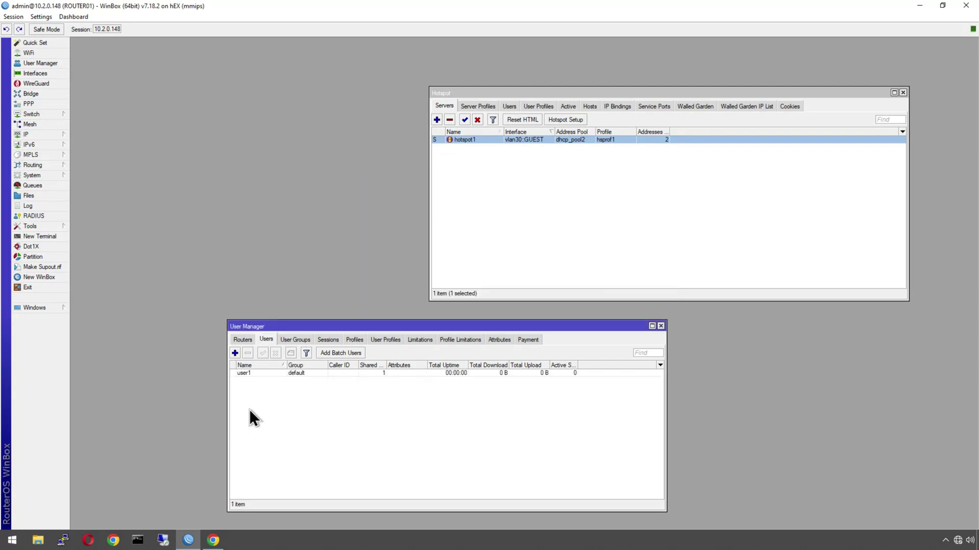
pyautogui.click(243, 340)
pyautogui.moveTo(305, 329); pyautogui.dragTo(575, 325)
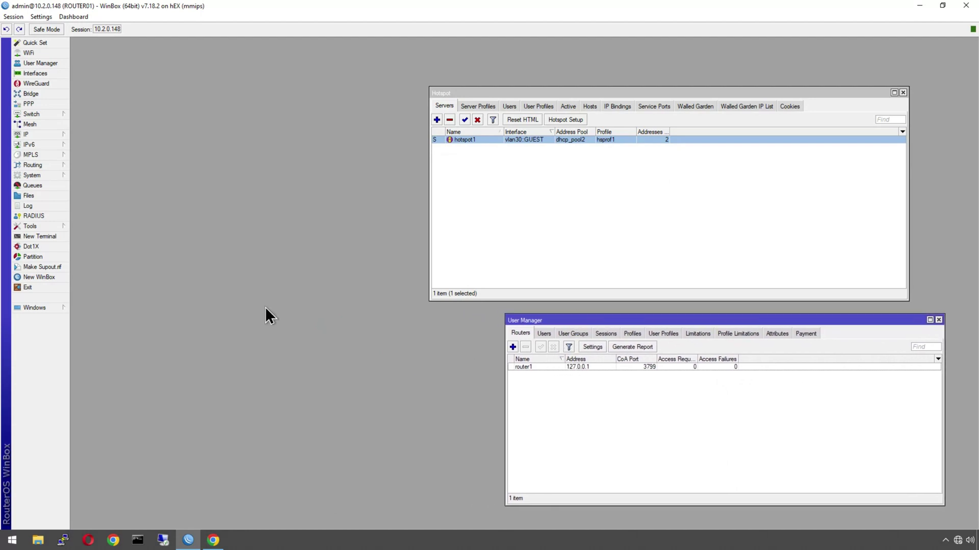
# Show the RADIUS server list and confirm incoming requests are accepted on port 3799.
pyautogui.click(37, 215)
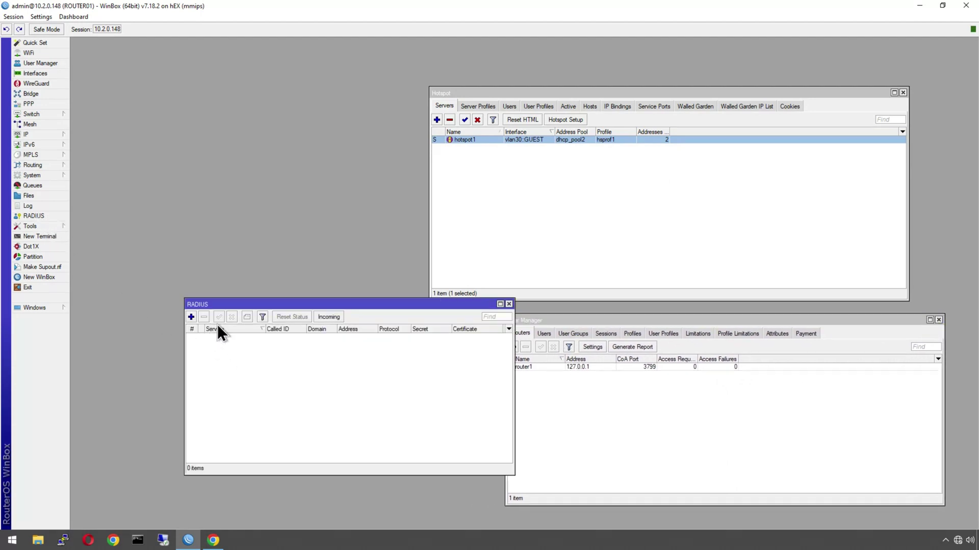
pyautogui.moveTo(294, 305); pyautogui.dragTo(226, 321)
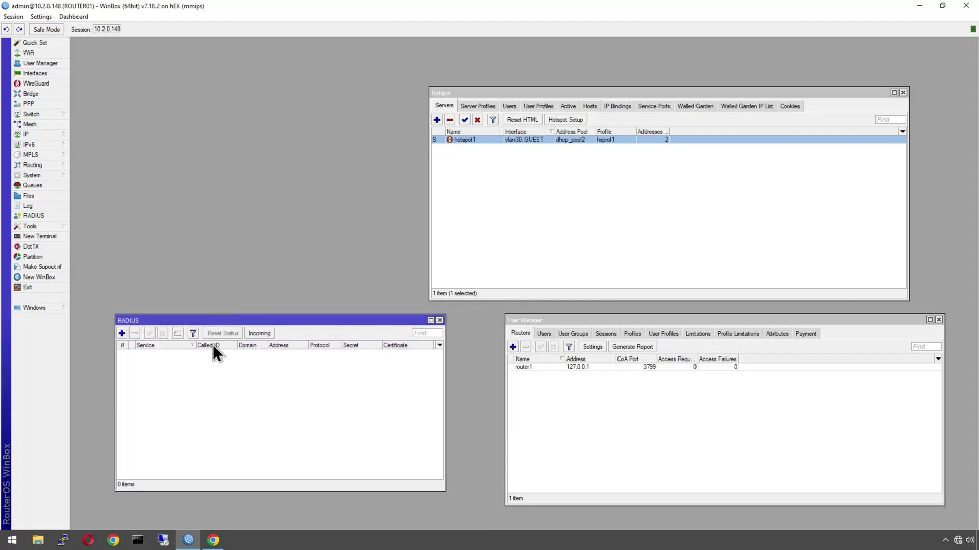
pyautogui.click(260, 333)
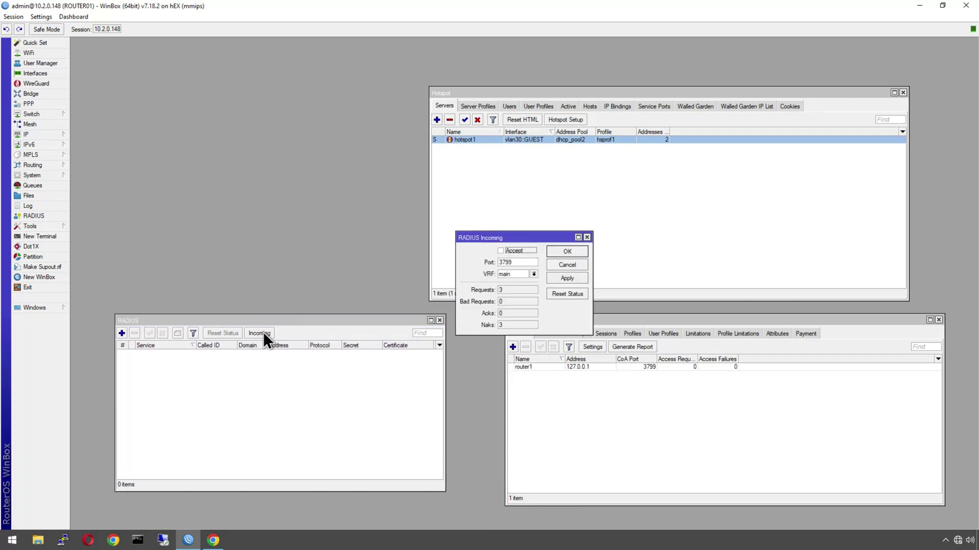
pyautogui.doubleClick(516, 263)
pyautogui.click(557, 251)
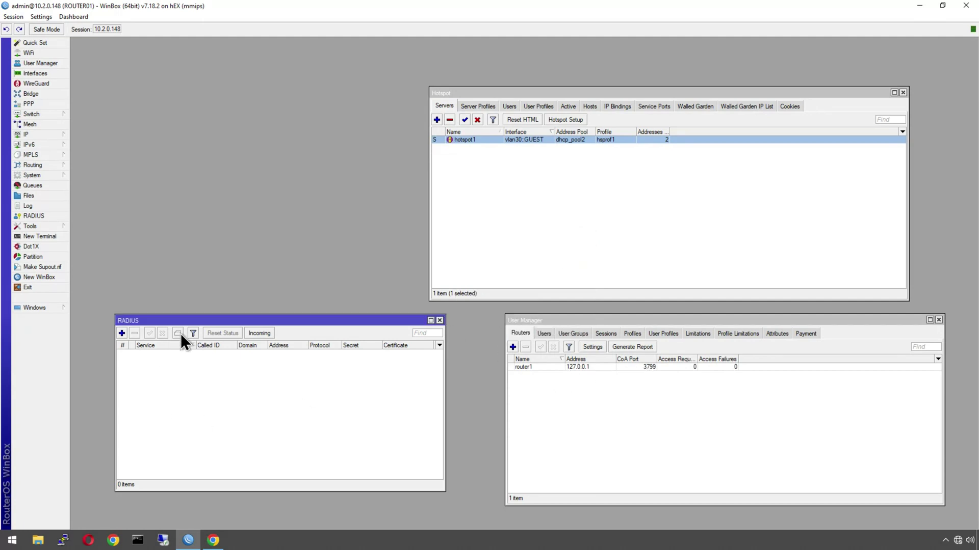
# Add a hotspot RADIUS server at 127.0.0.1 over udp with the shared secret matching router1.
pyautogui.click(121, 333)
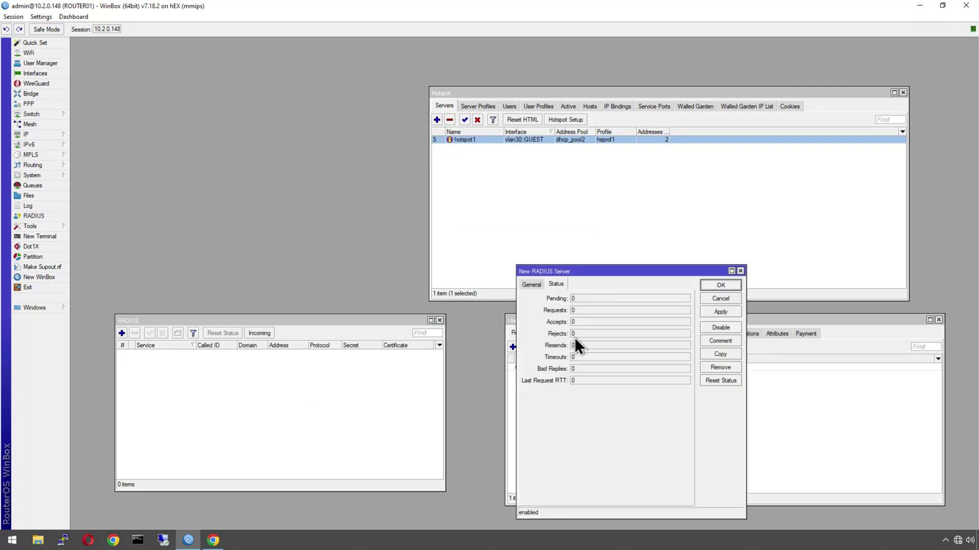
pyautogui.click(530, 286)
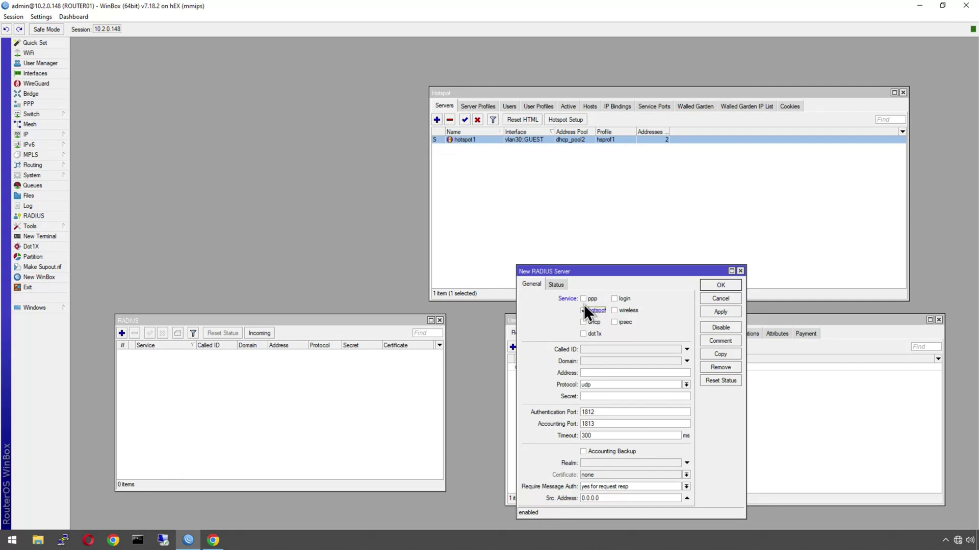
pyautogui.click(592, 373)
pyautogui.write('17.')
pyautogui.moveTo(602, 372); pyautogui.dragTo(576, 375)
pyautogui.write('127.0.0.1')
pyautogui.moveTo(605, 373); pyautogui.dragTo(579, 369)
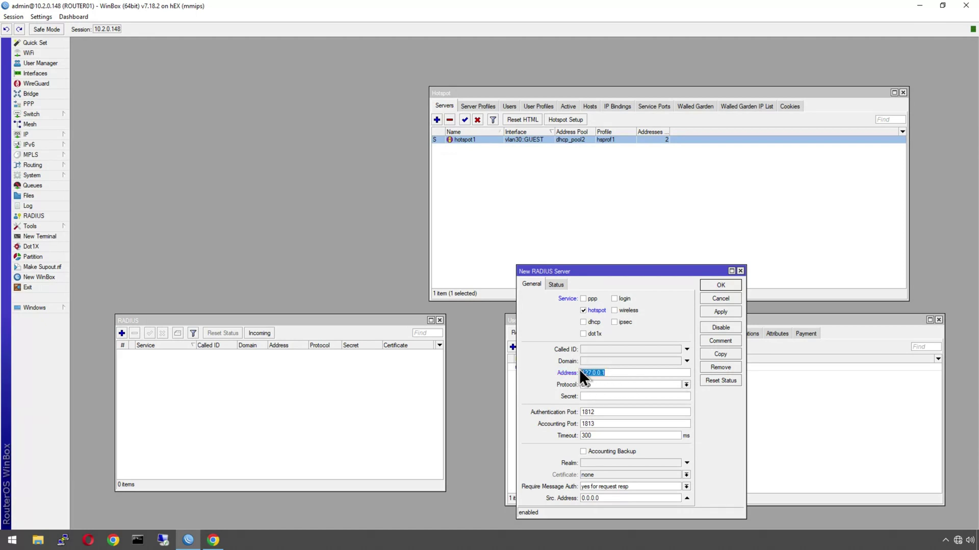
pyautogui.click(609, 398)
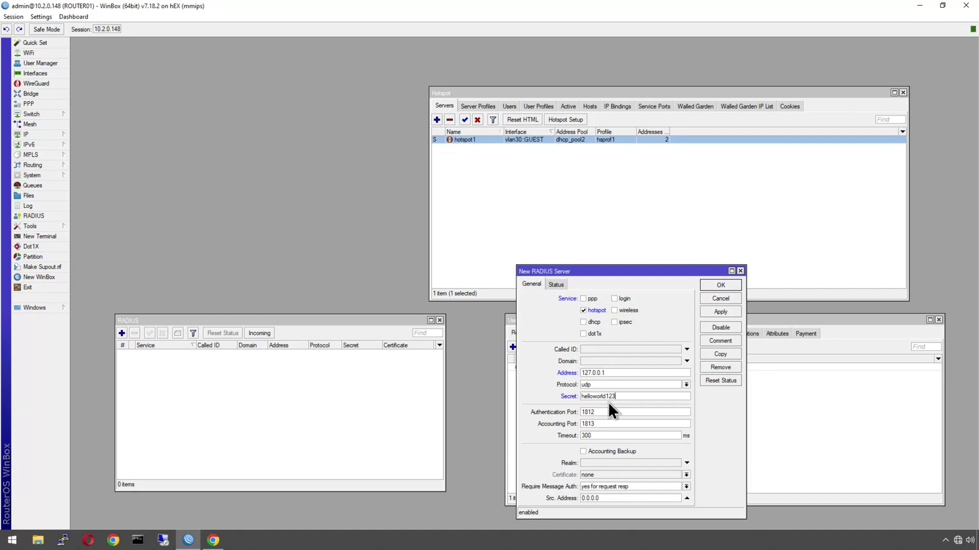
pyautogui.moveTo(606, 272); pyautogui.dragTo(395, 272)
pyautogui.click(630, 374)
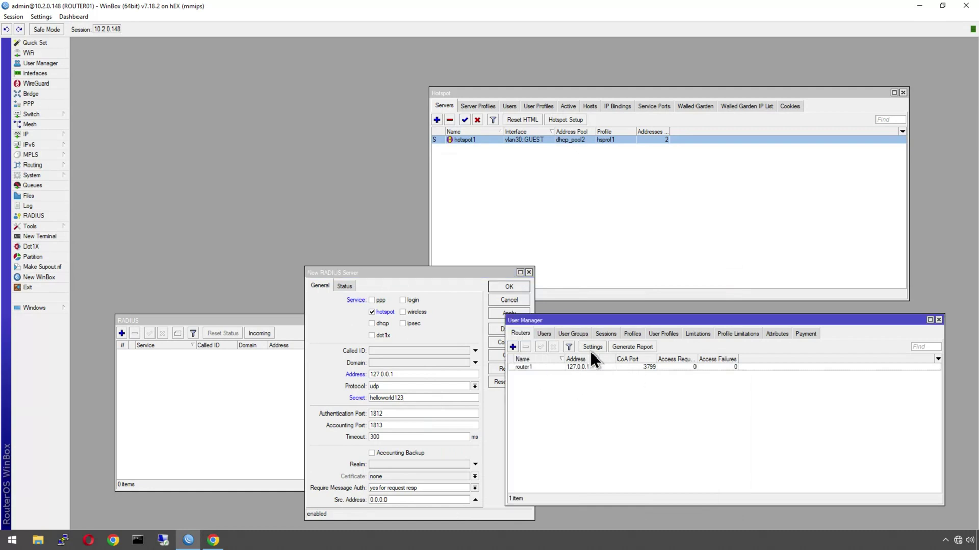
pyautogui.click(333, 351)
pyautogui.click(510, 286)
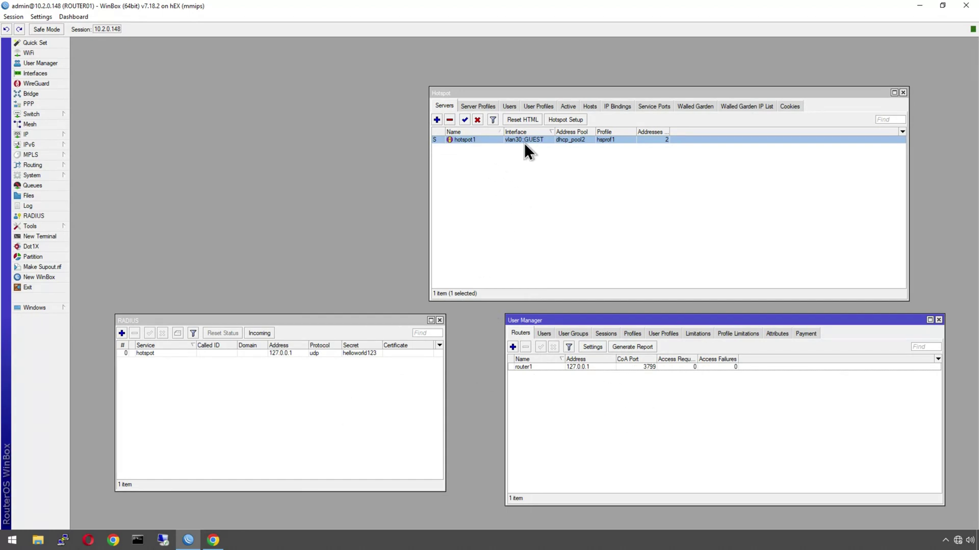
# Turn on Use RADIUS in the hsprof1 server profile's RADIUS settings and save it.
pyautogui.click(475, 105)
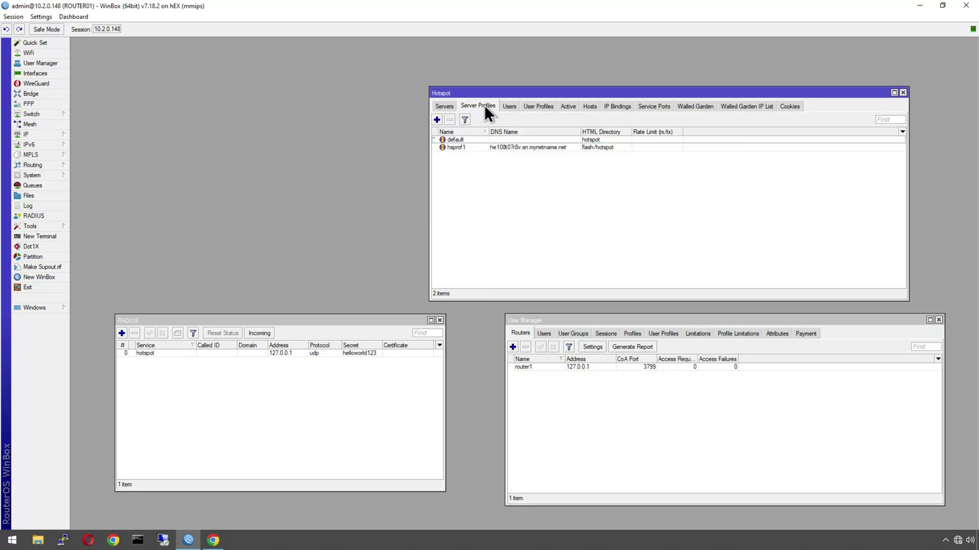
pyautogui.doubleClick(485, 148)
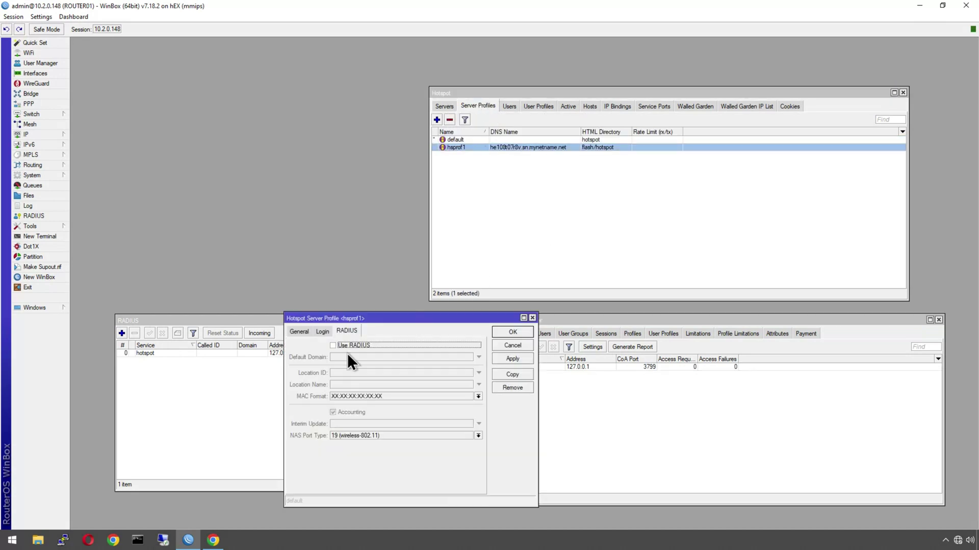
pyautogui.click(299, 331)
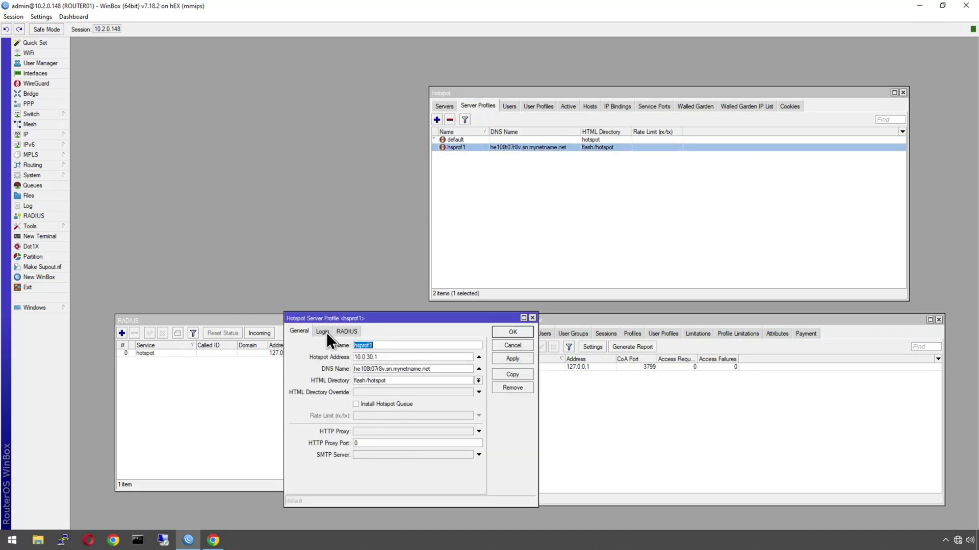
pyautogui.click(328, 332)
pyautogui.click(350, 330)
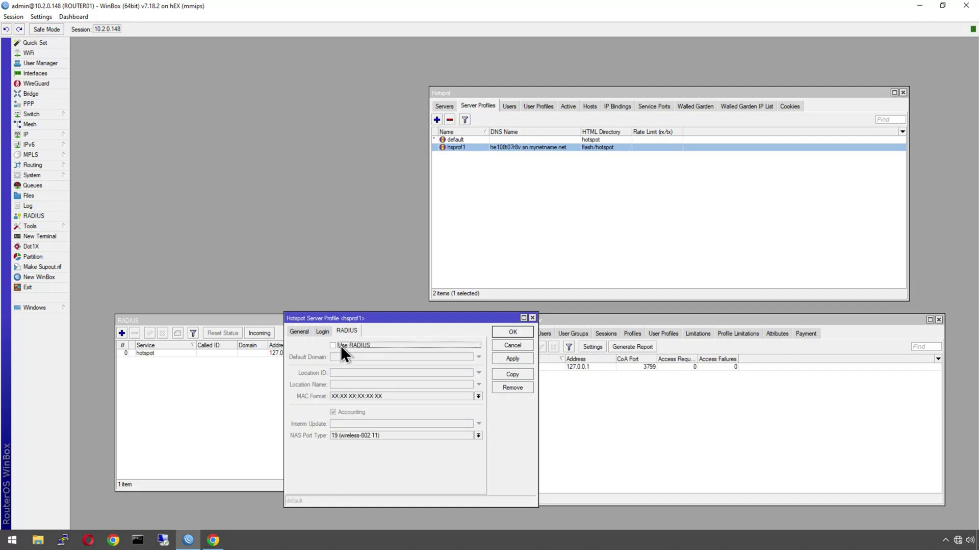
pyautogui.click(353, 345)
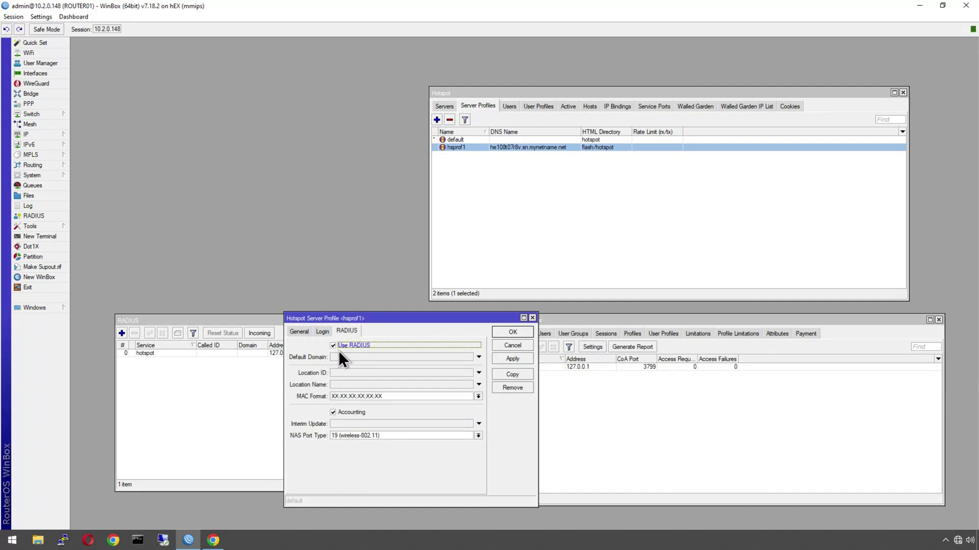
pyautogui.click(498, 335)
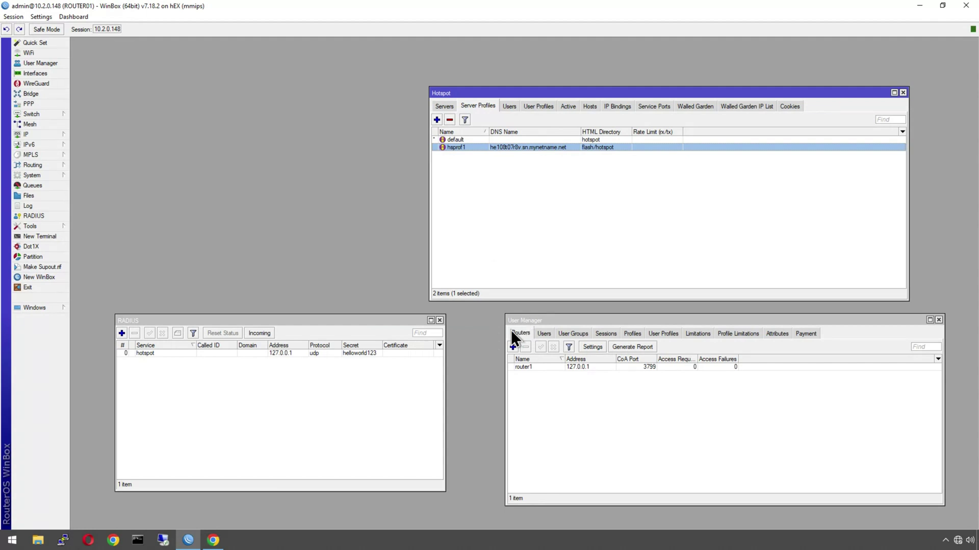
# Connect Windows to the MikroTikMasters-Guest Wi-Fi network from the tray network list.
pyautogui.click(957, 540)
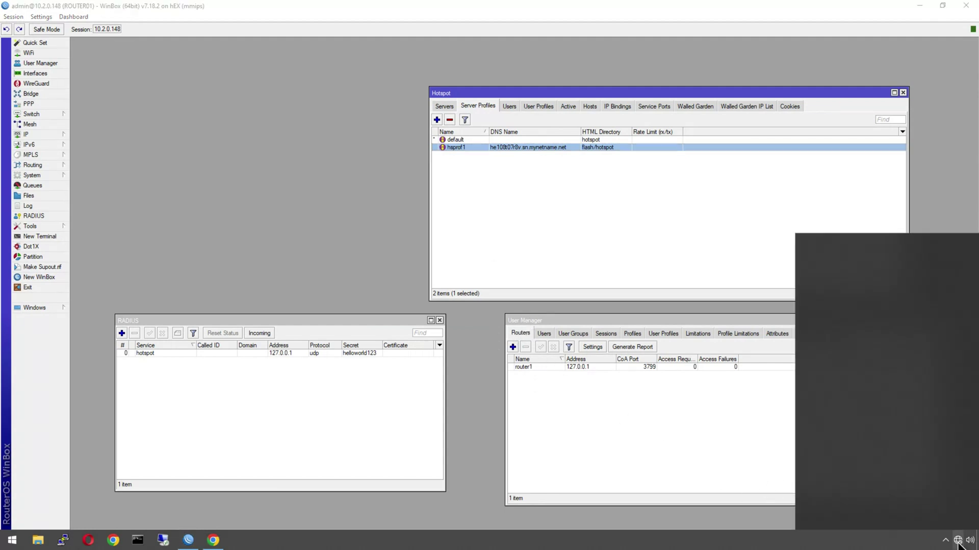
pyautogui.click(880, 330)
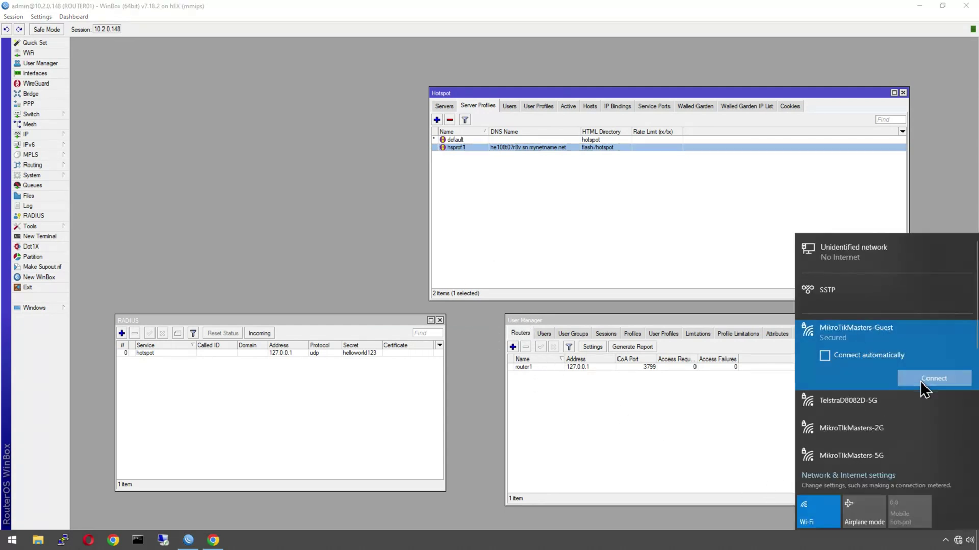
pyautogui.click(919, 381)
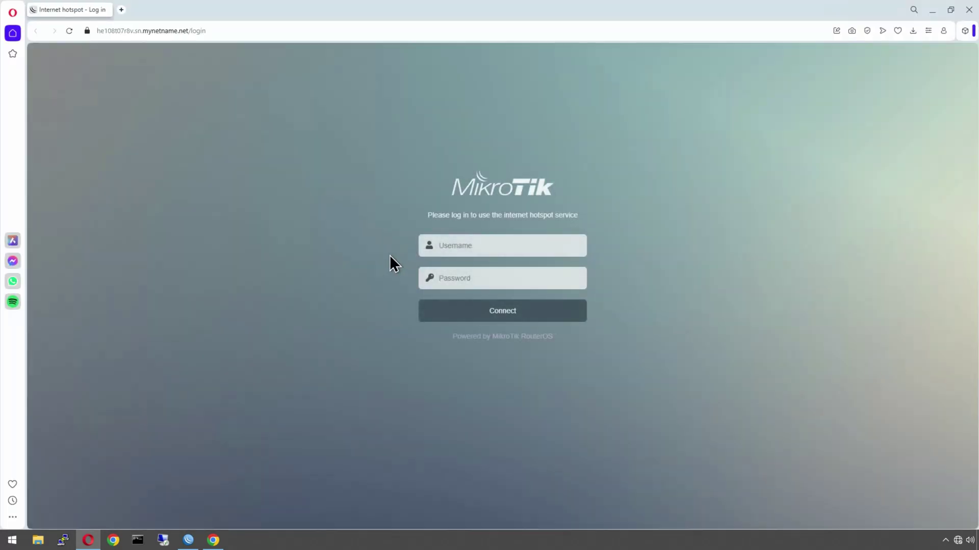
# Log in to the hotspot page as user1 with its password, then return to WinBox.
pyautogui.click(474, 245)
pyautogui.write('user1')
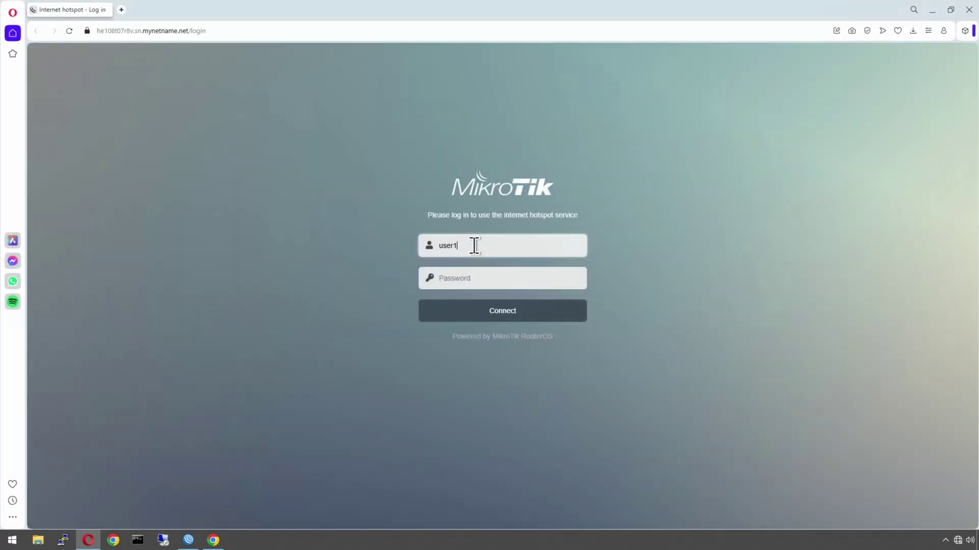
pyautogui.press('Tab')
pyautogui.write('********')
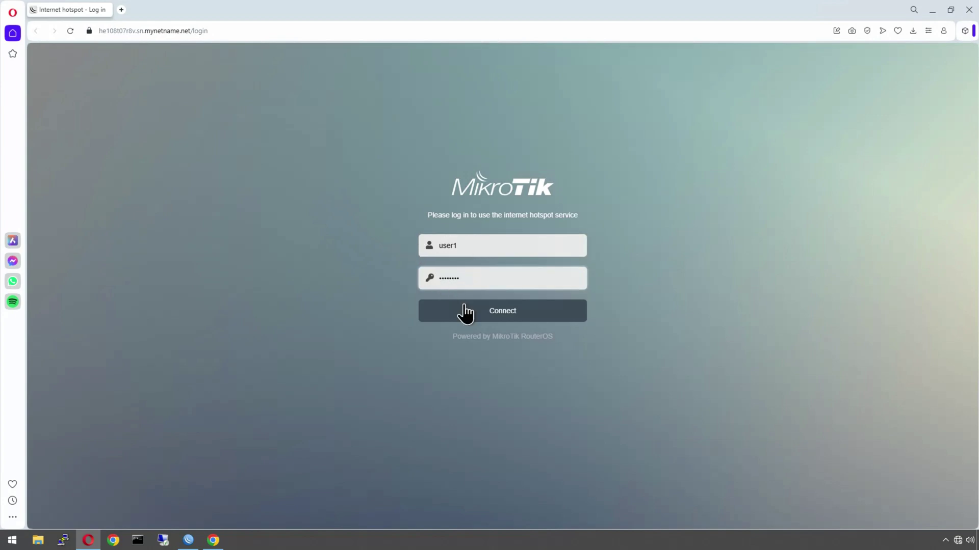
pyautogui.click(465, 311)
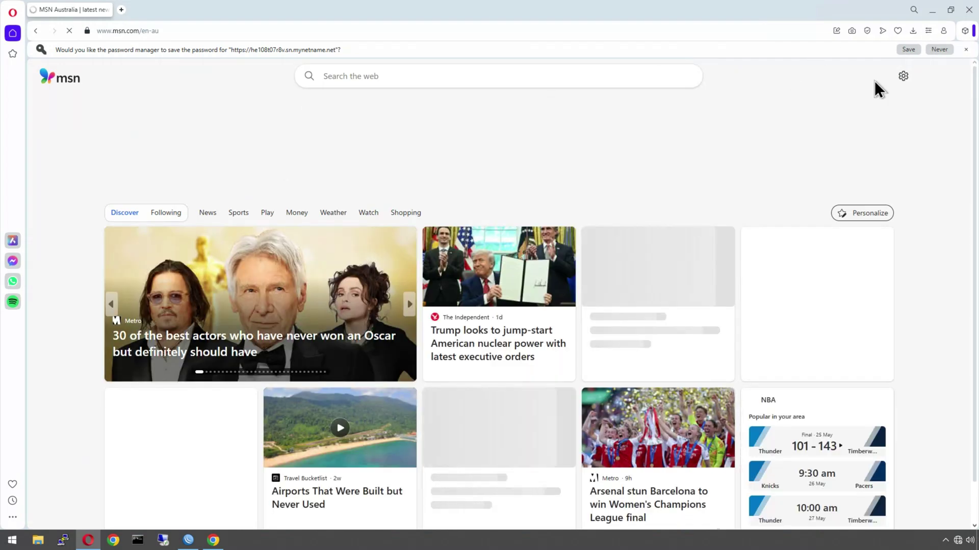
pyautogui.click(189, 540)
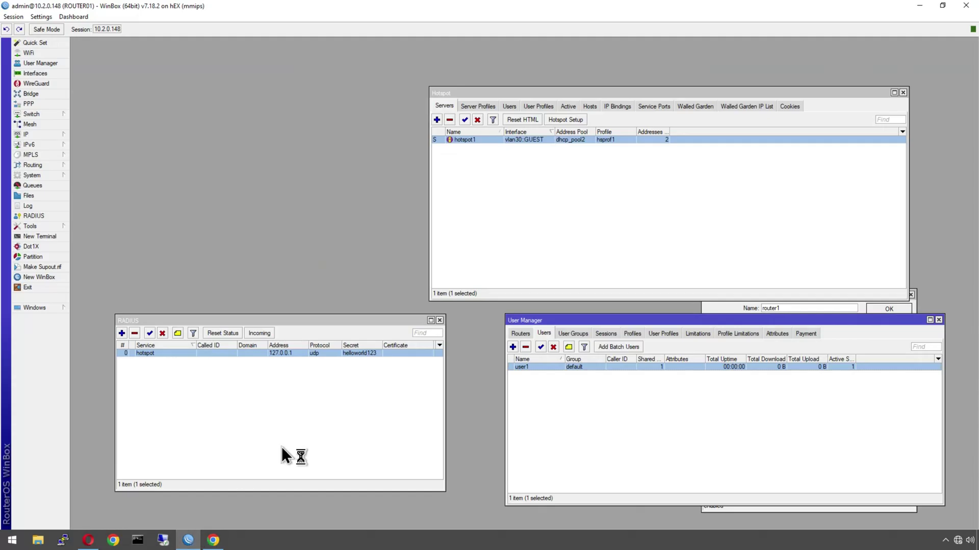
pyautogui.click(567, 106)
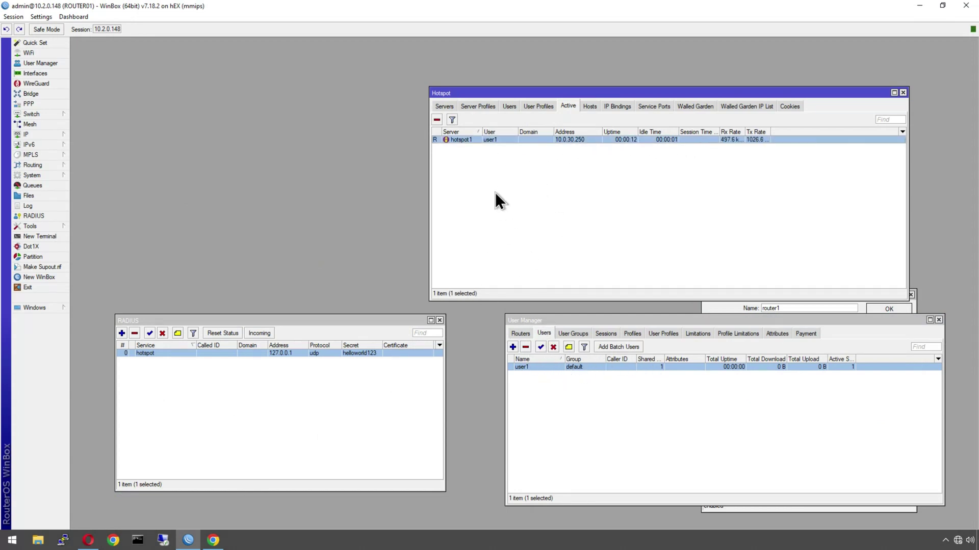
pyautogui.click(451, 106)
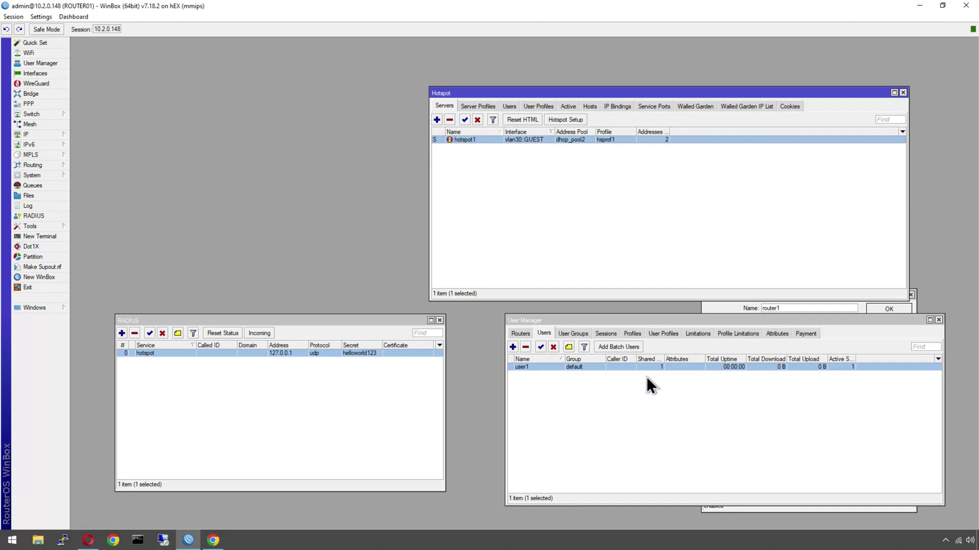
pyautogui.moveTo(732, 316); pyautogui.dragTo(721, 315)
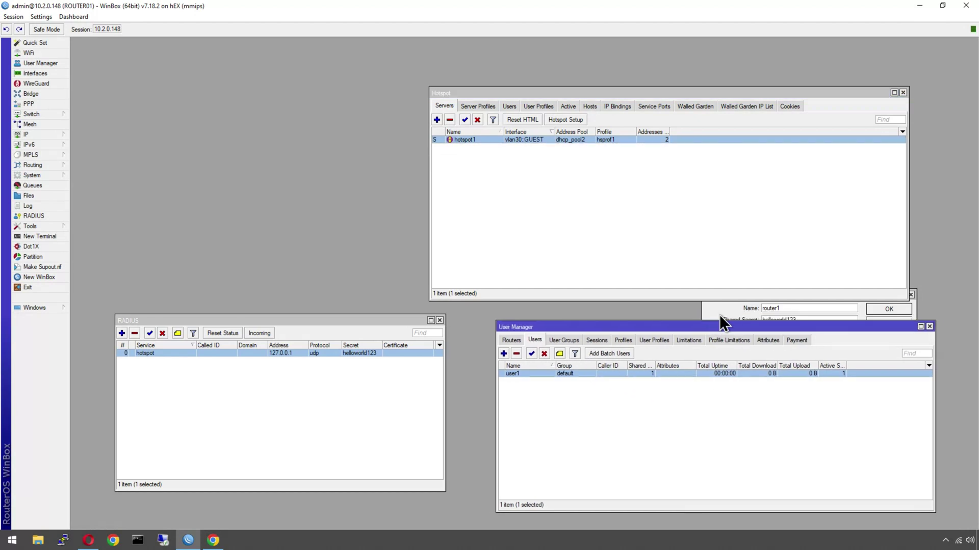
pyautogui.click(714, 312)
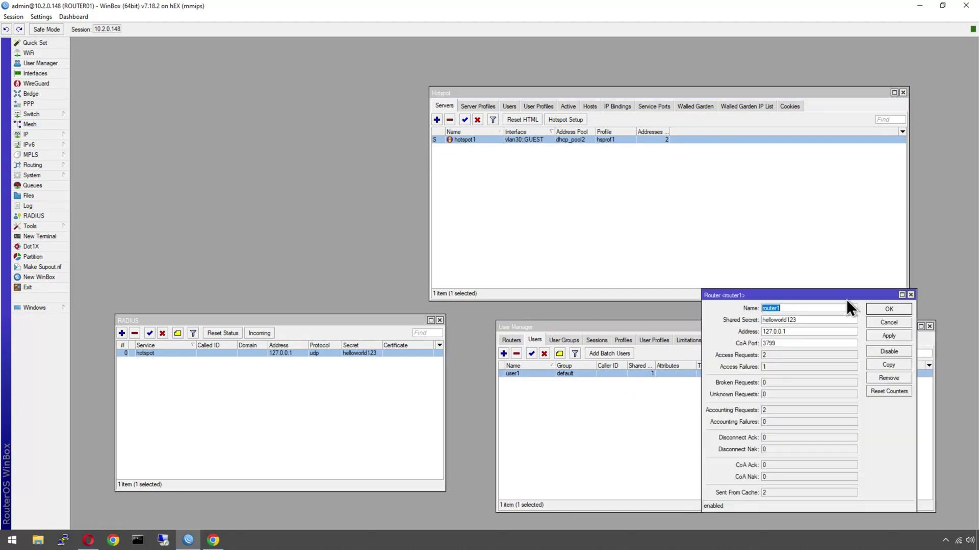
pyautogui.click(911, 295)
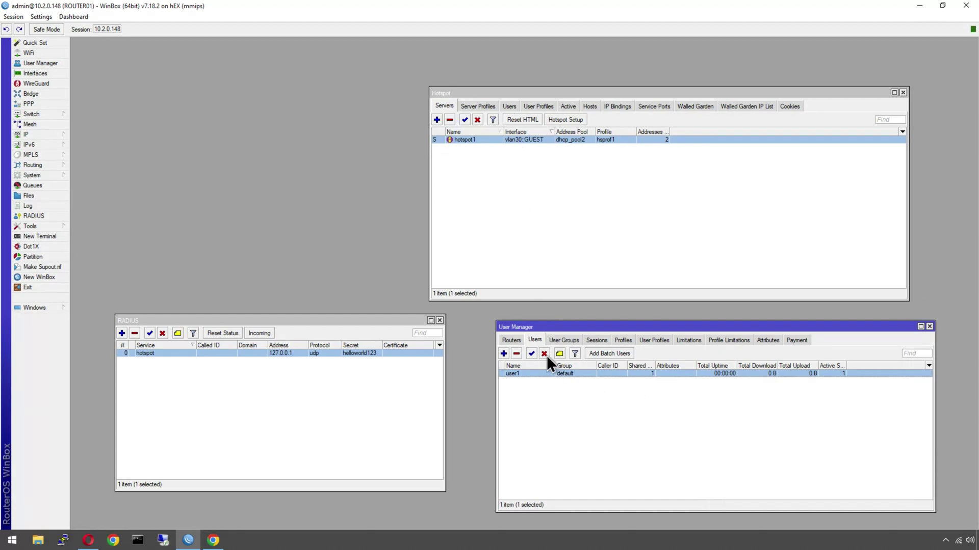
# Add a new hotspot user profile and set its queue type to default-small.
pyautogui.click(521, 106)
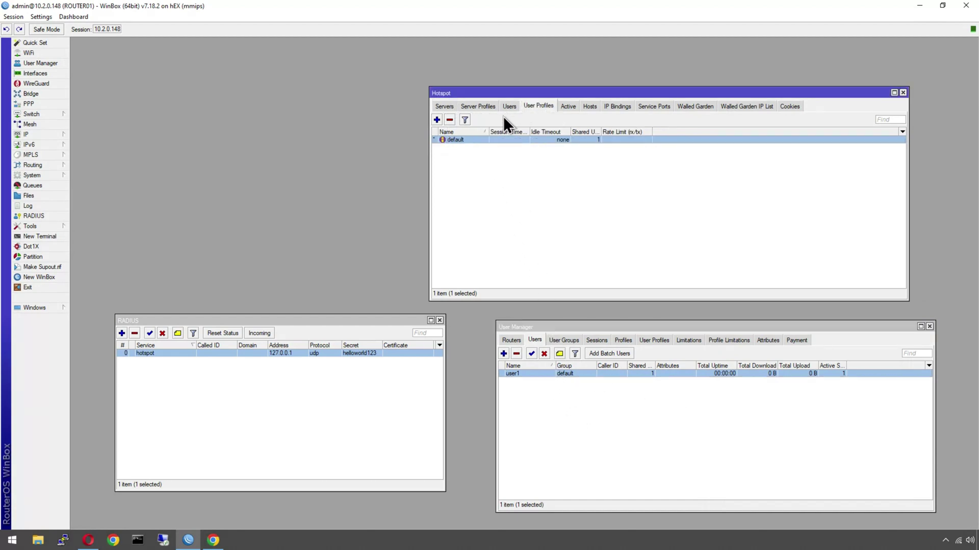
pyautogui.click(436, 120)
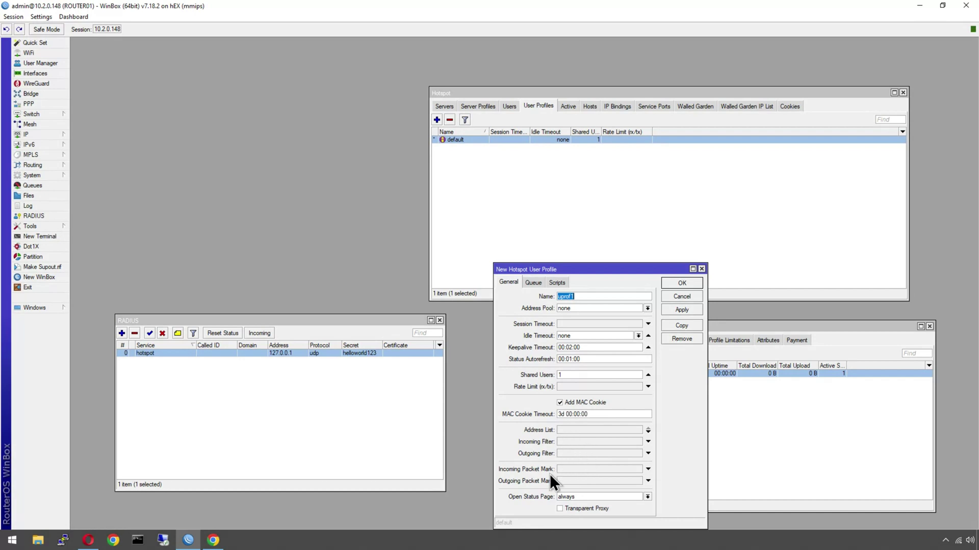
pyautogui.click(532, 283)
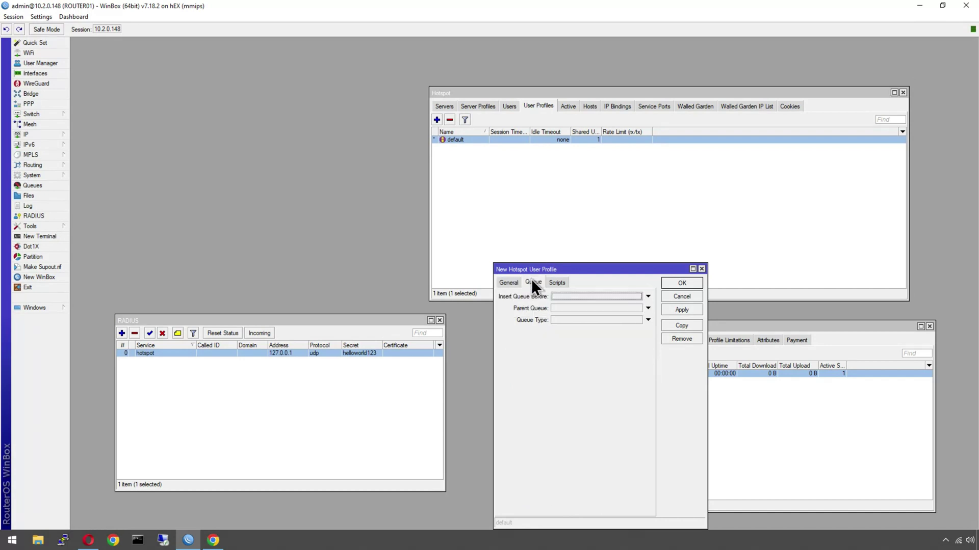
pyautogui.click(581, 319)
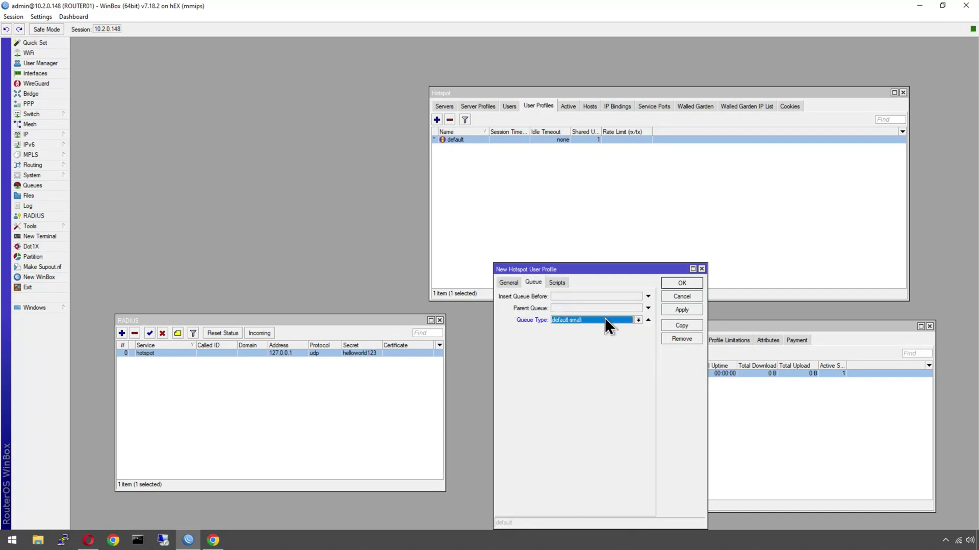
pyautogui.click(571, 321)
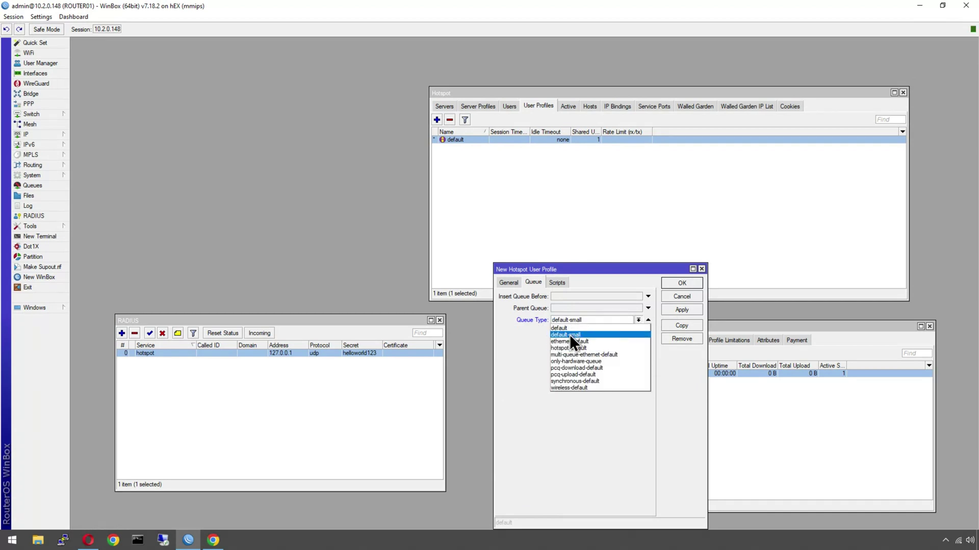
pyautogui.click(570, 334)
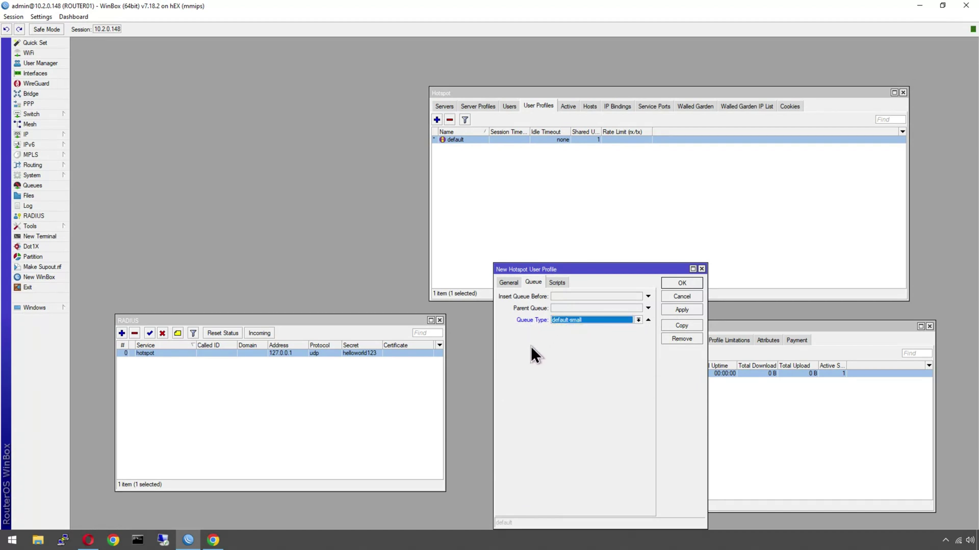
# Save the new profile as uprof1 and show User Manager's user groups.
pyautogui.click(509, 285)
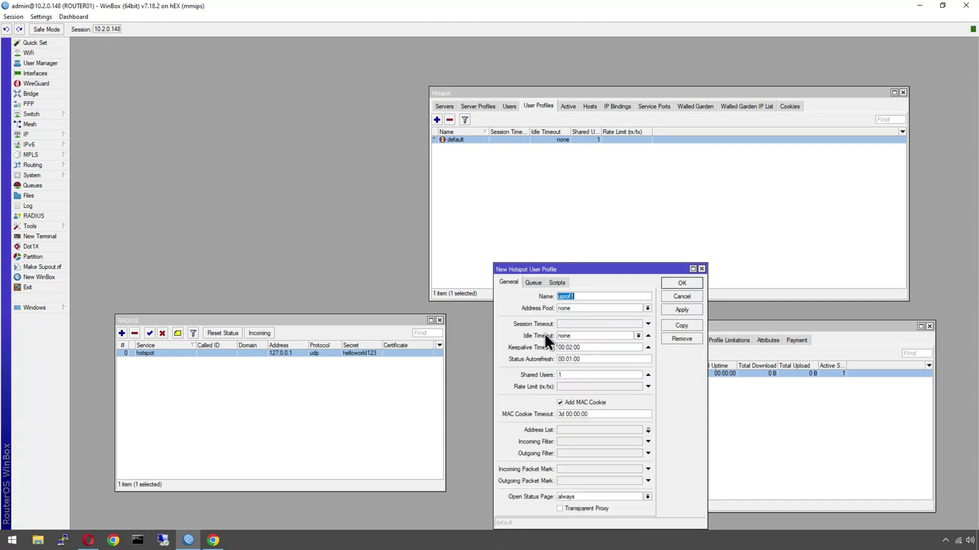
pyautogui.click(569, 386)
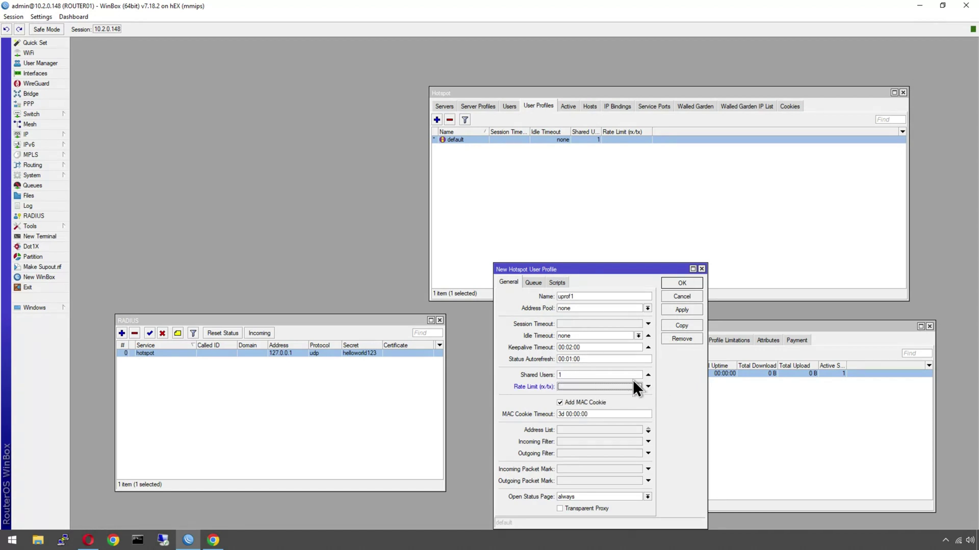
pyautogui.click(674, 282)
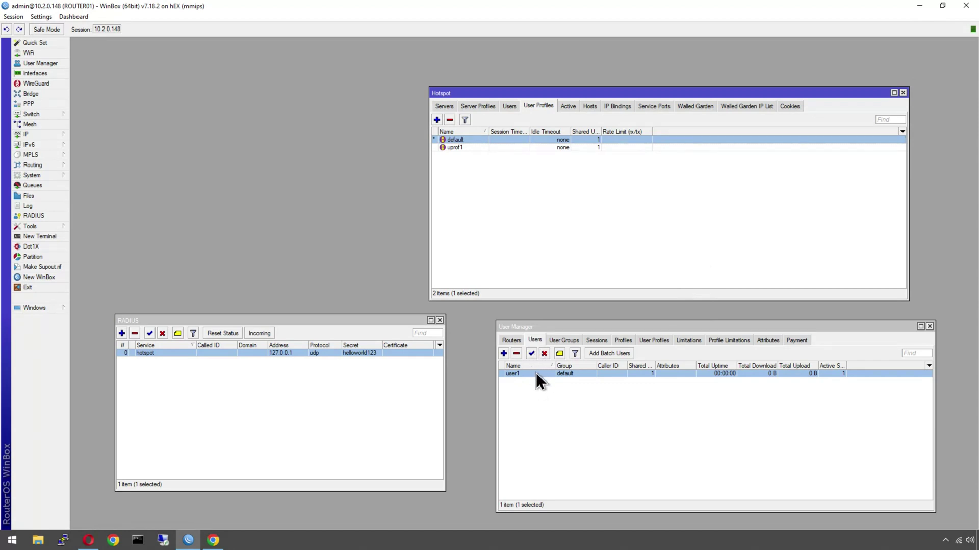
pyautogui.click(564, 340)
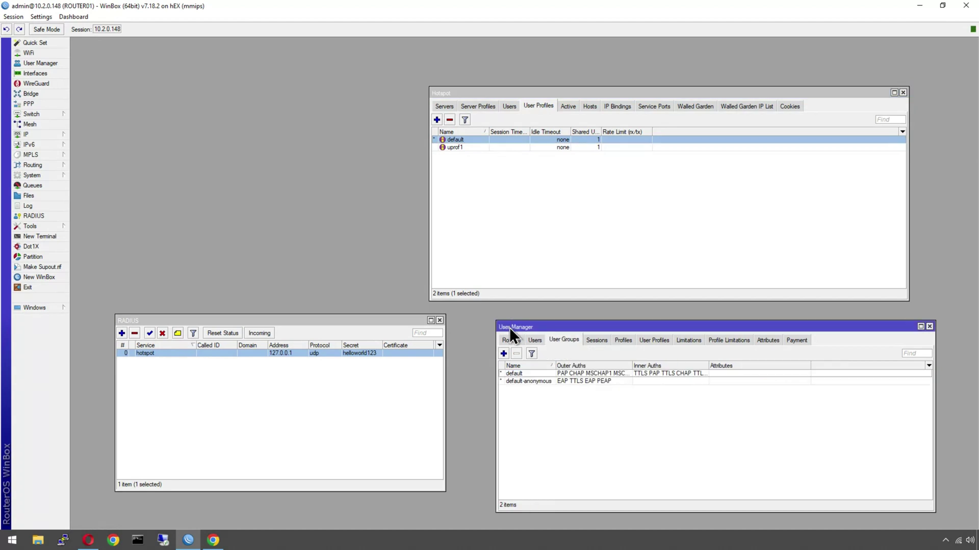
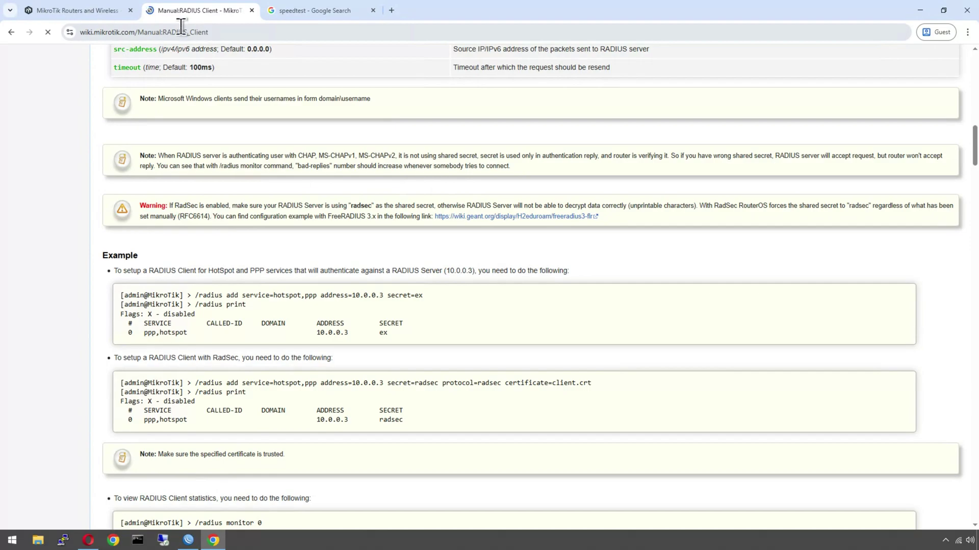
# Scroll the RADIUS Client page down to the Access-Accept attributes list.
pyautogui.scroll(9, 239, 225)
pyautogui.scroll(9, 241, 230)
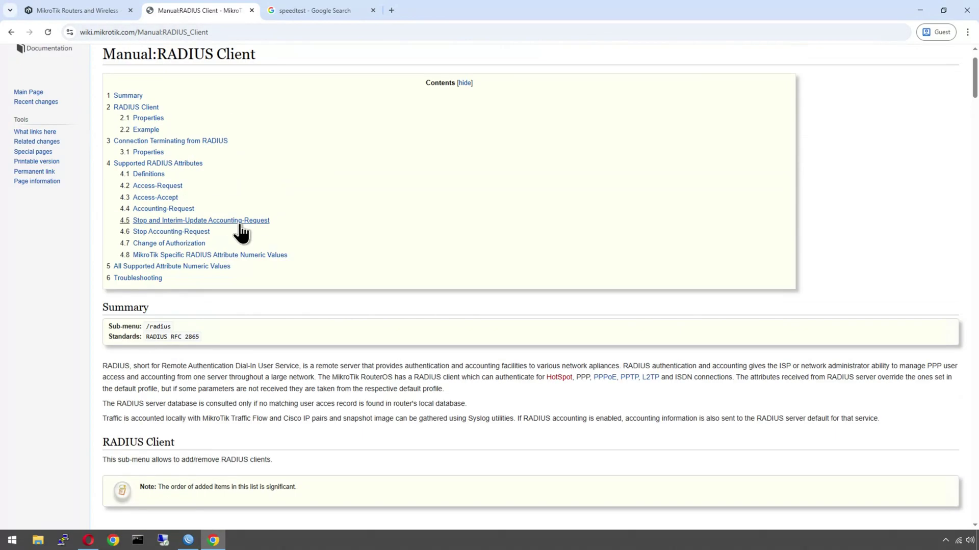
pyautogui.scroll(-5, 245, 255)
pyautogui.scroll(-20, 238, 298)
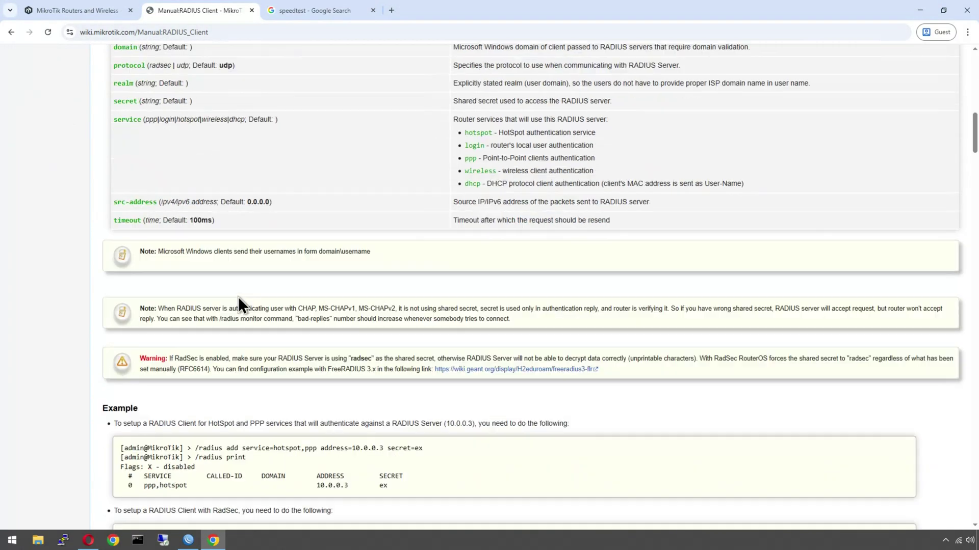
pyautogui.scroll(-2, 237, 374)
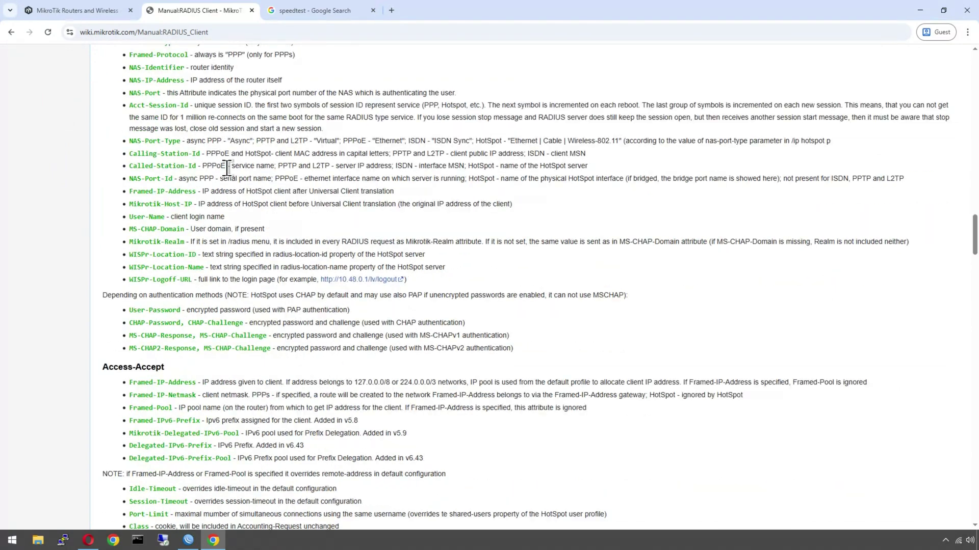
pyautogui.scroll(-4, 238, 459)
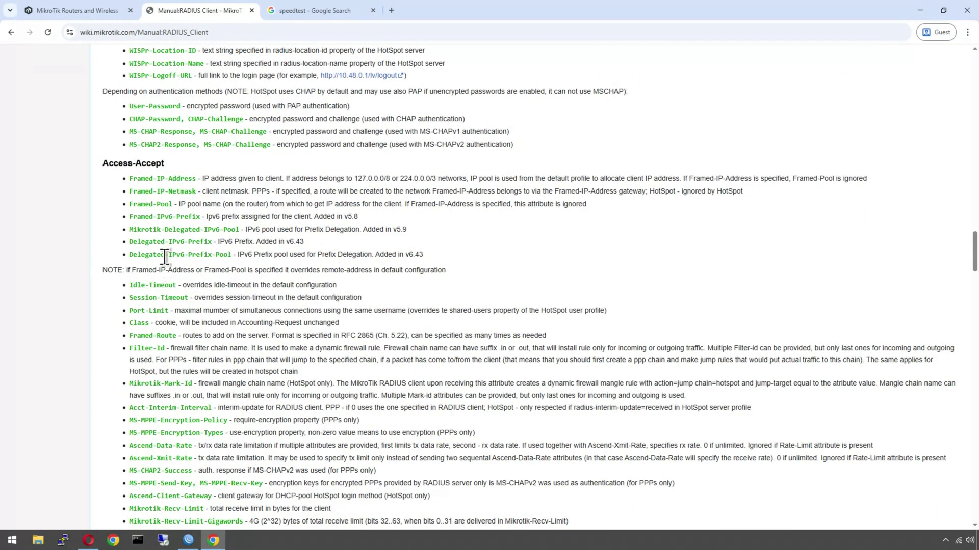
pyautogui.scroll(-1, 201, 326)
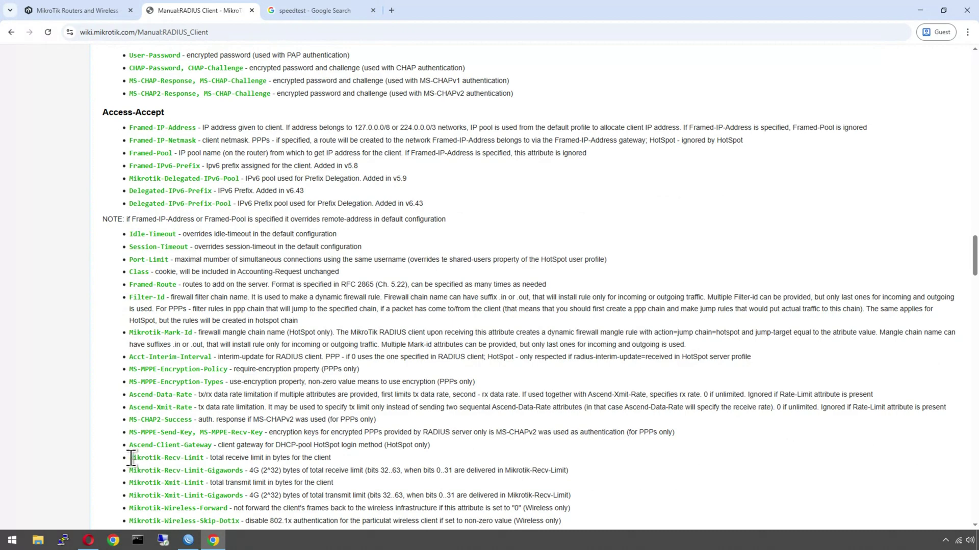
pyautogui.scroll(-3, 186, 459)
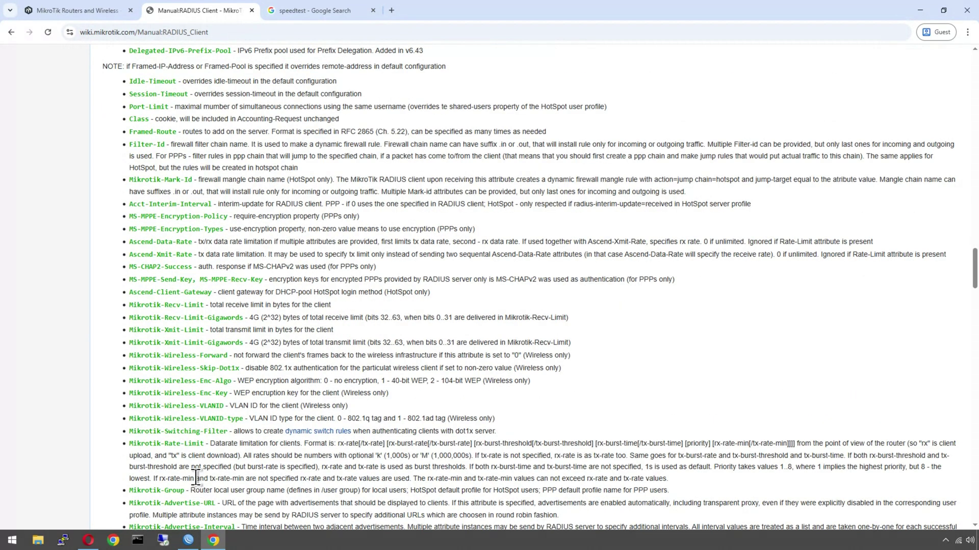
# Highlight the Mikrotik-Group and Mikrotik-Rate-Limit attribute descriptions.
pyautogui.moveTo(129, 491); pyautogui.dragTo(184, 490)
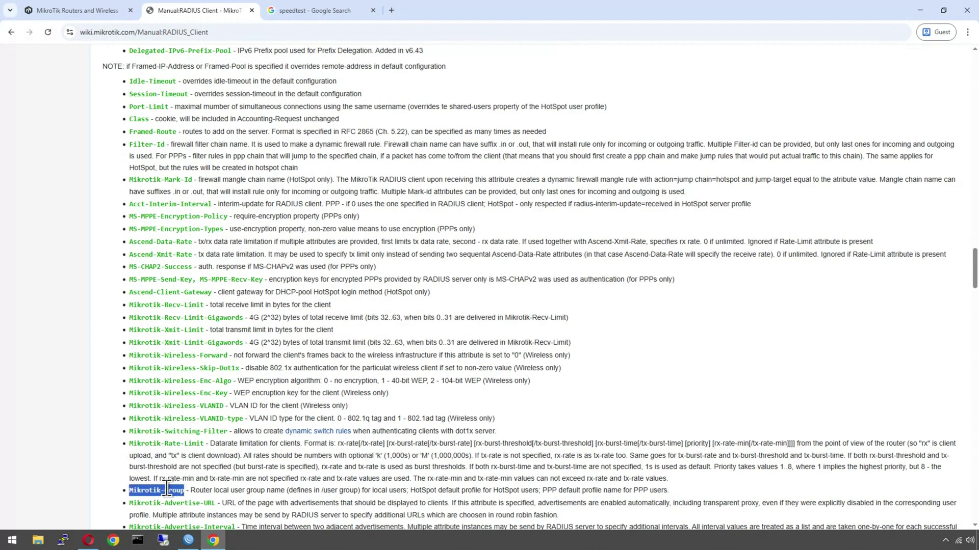
pyautogui.moveTo(182, 444)
pyautogui.mouseDown()
pyautogui.moveTo(188, 450)
pyautogui.moveTo(134, 456)
pyautogui.moveTo(181, 443)
pyautogui.mouseUp()
pyautogui.tripleClick(181, 442)
pyautogui.click(181, 442)
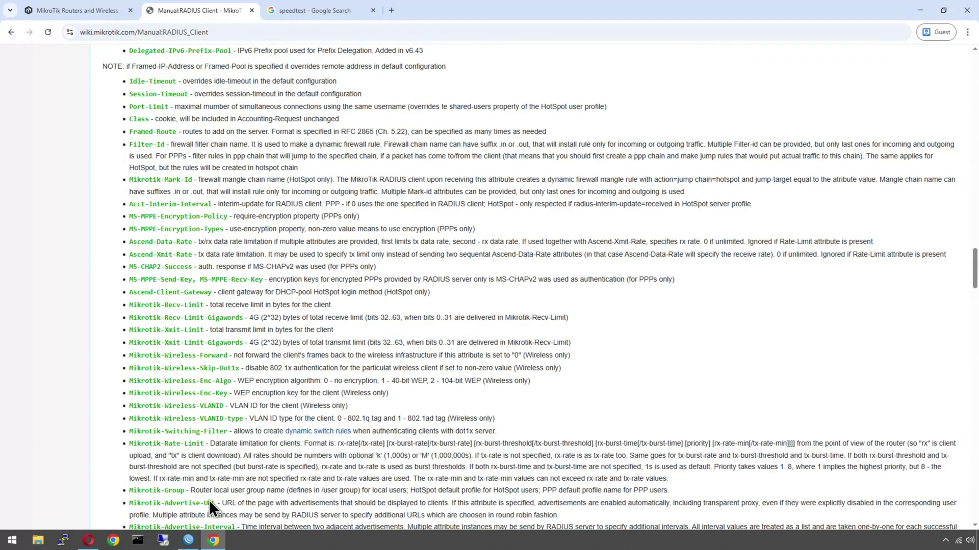
# Back in WinBox's New User Group form, choose the Mikrotik-Group attribute.
pyautogui.click(919, 11)
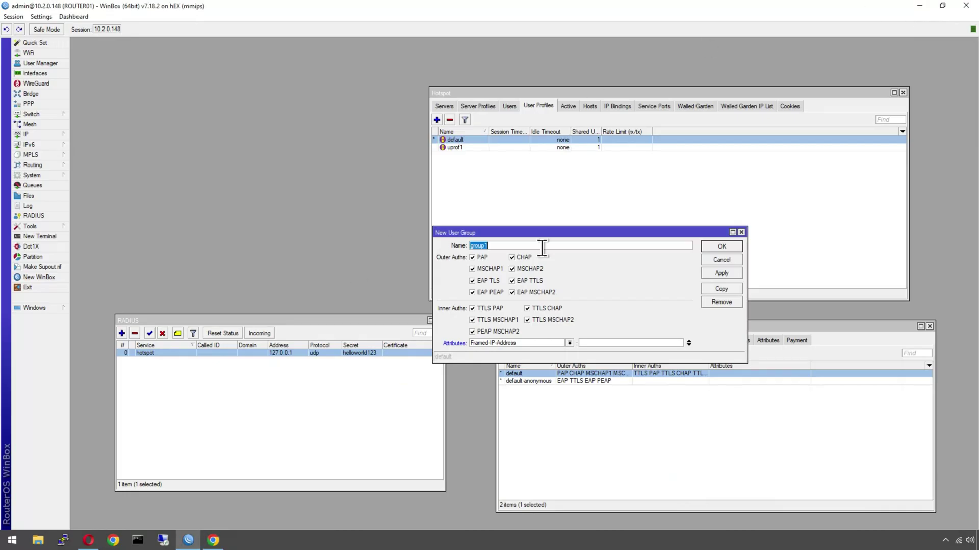
pyautogui.moveTo(552, 232); pyautogui.dragTo(565, 205)
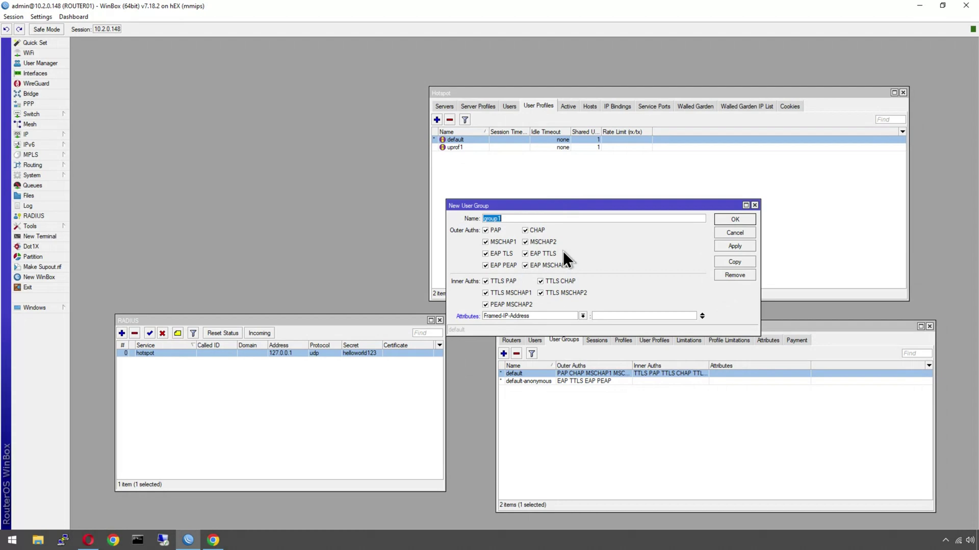
pyautogui.click(580, 316)
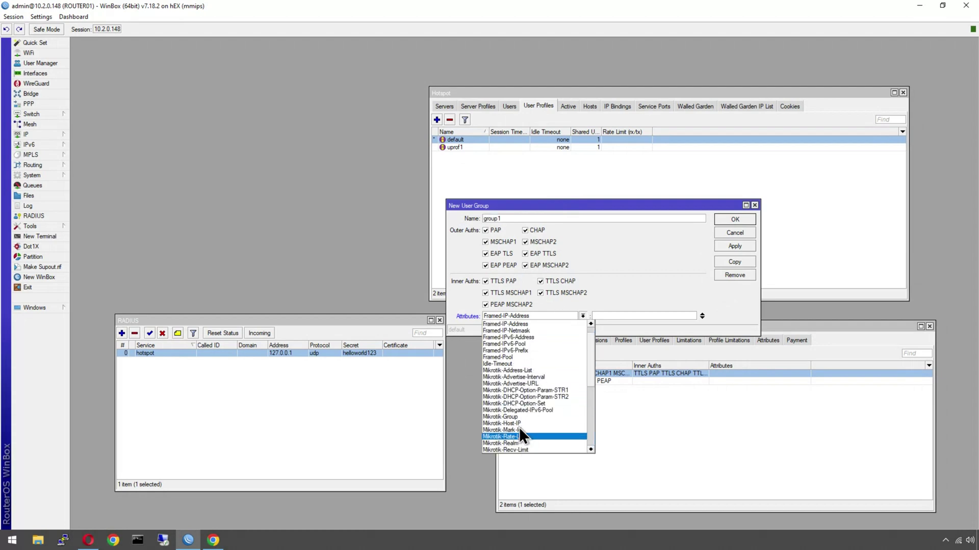
pyautogui.click(510, 416)
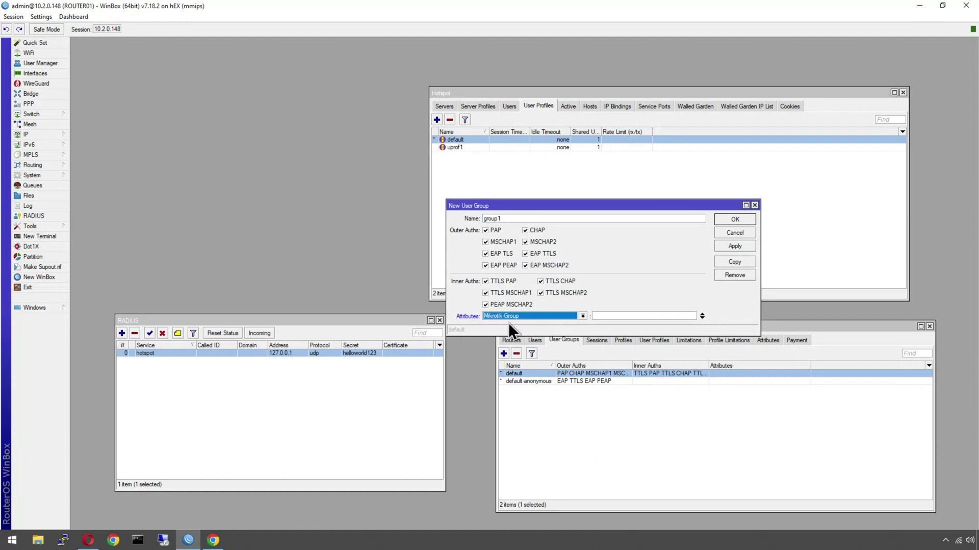
pyautogui.click(614, 316)
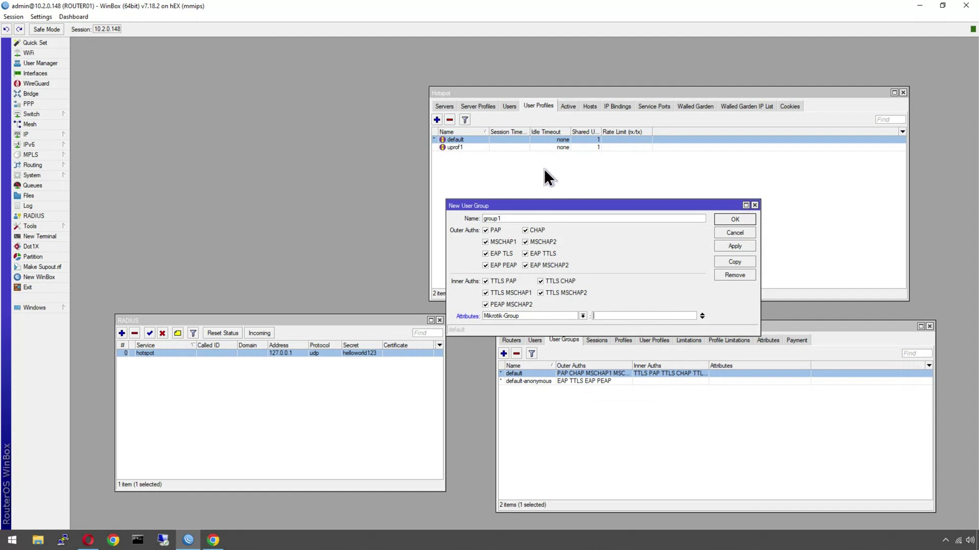
# Check the uprof1 hotspot user profile's name, closing it unchanged.
pyautogui.click(468, 144)
pyautogui.doubleClick(468, 147)
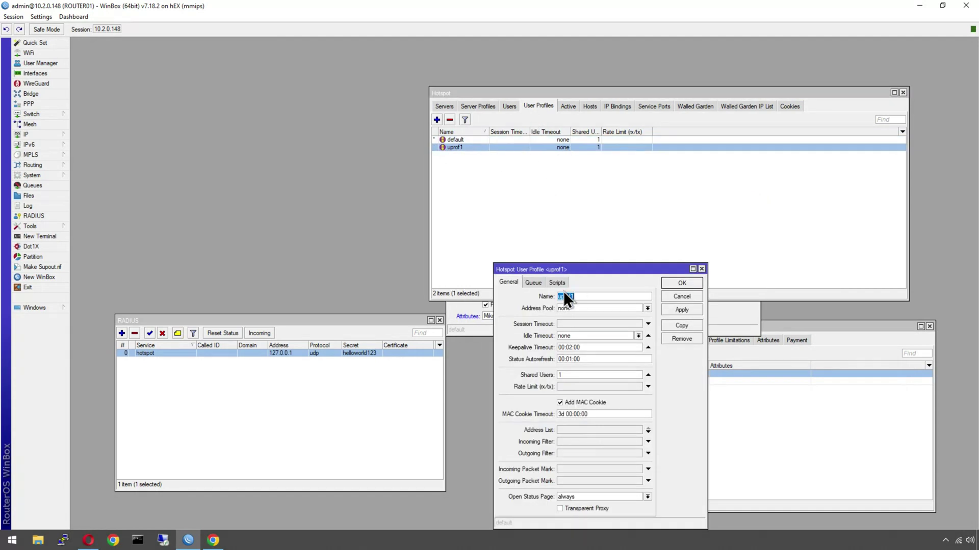
pyautogui.click(569, 306)
pyautogui.click(581, 311)
pyautogui.click(683, 283)
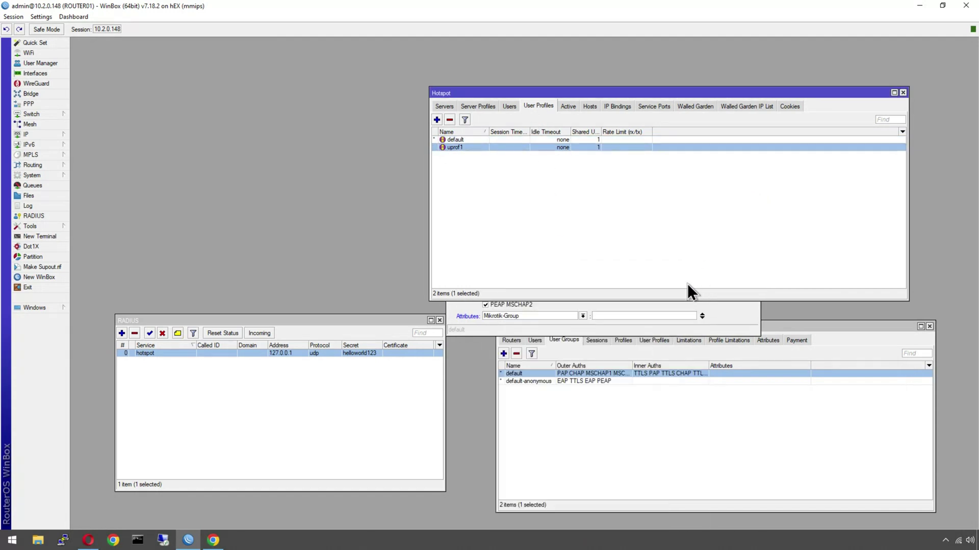
# Paste uprof1 as the Mikrotik-Group value and save group1.
pyautogui.click(673, 316)
pyautogui.write('uprof1')
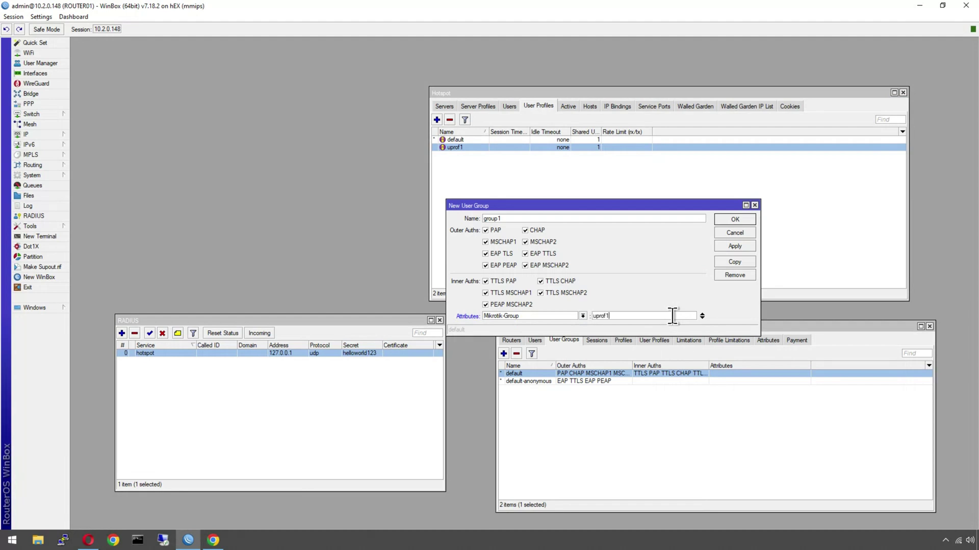
pyautogui.click(726, 220)
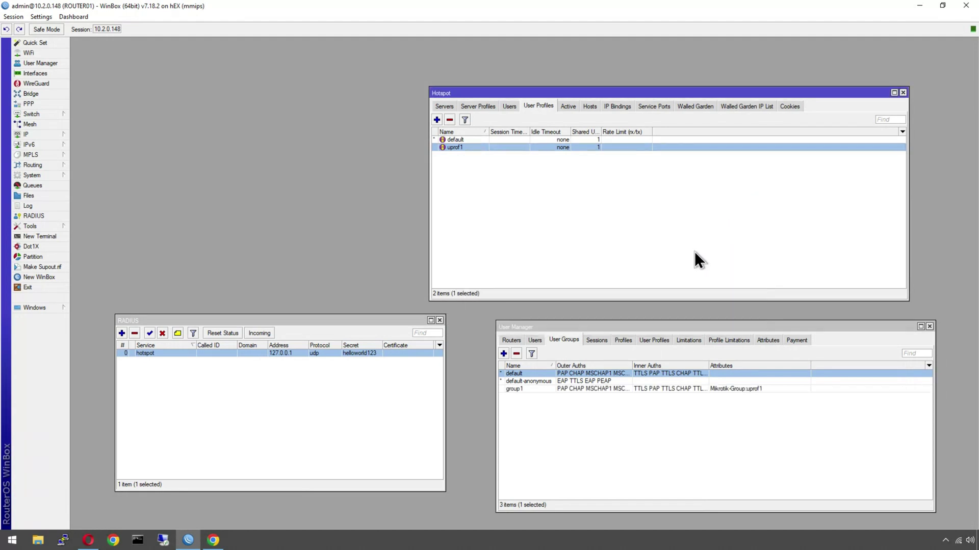
# Assign user1 to group group1 in User Manager and save.
pyautogui.click(535, 338)
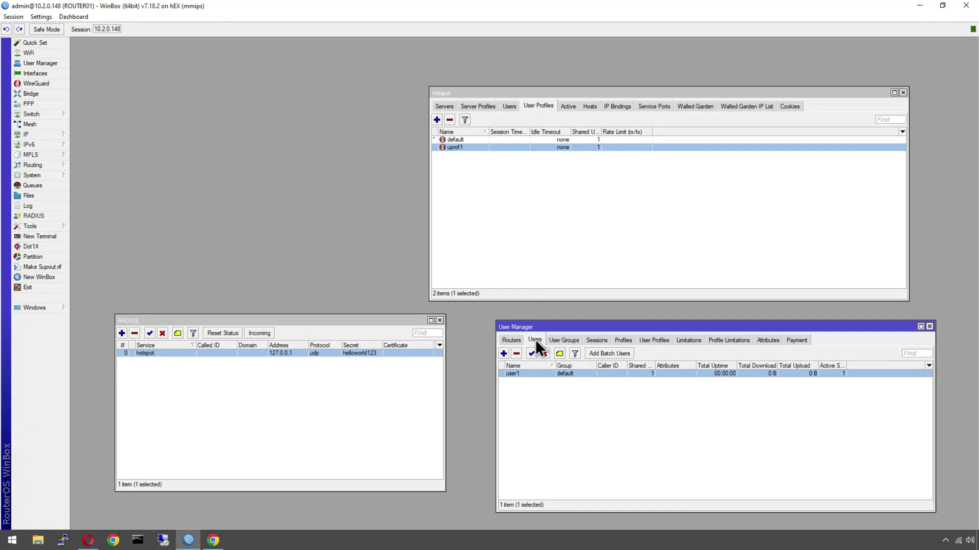
pyautogui.doubleClick(515, 374)
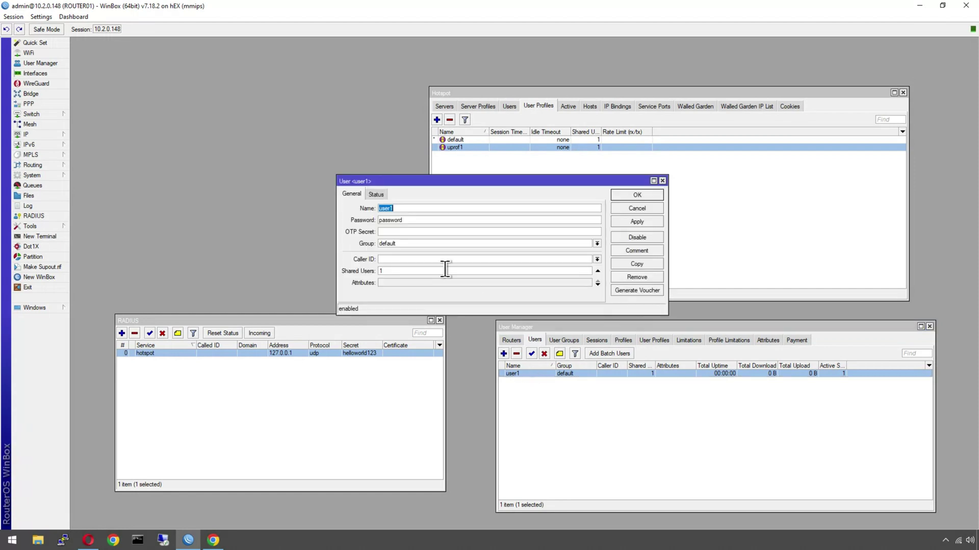
pyautogui.click(392, 244)
pyautogui.click(397, 259)
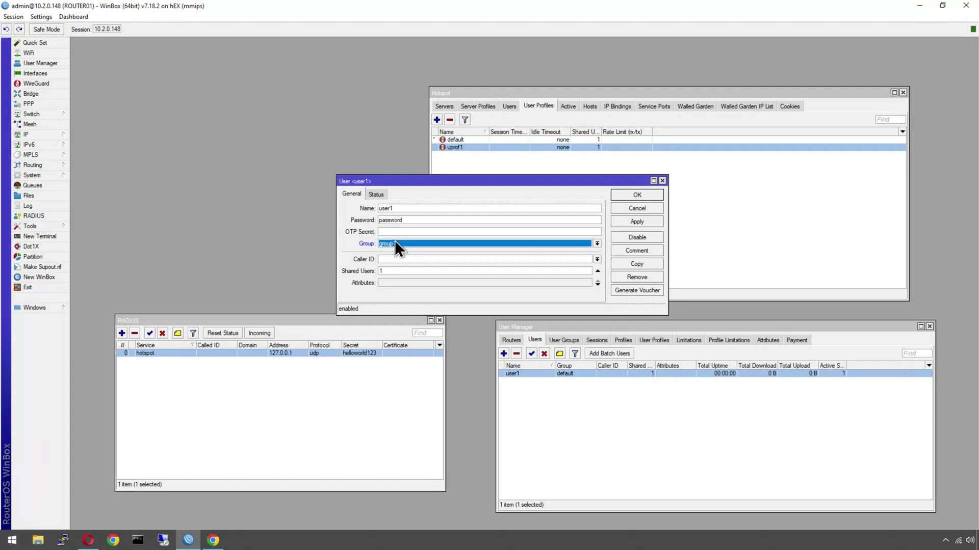
pyautogui.click(637, 195)
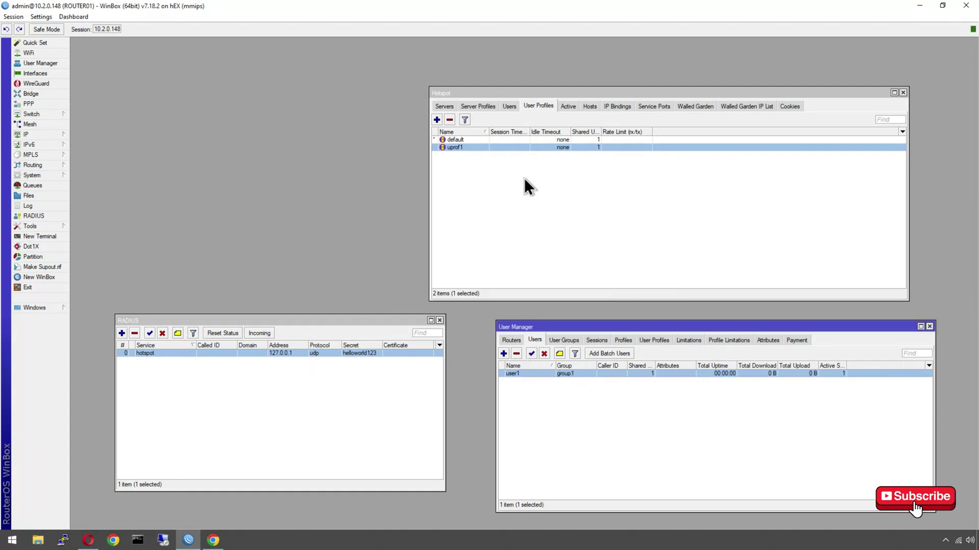
# Inspect the hotspot's admin local user, leaving its default profile unchanged.
pyautogui.click(508, 107)
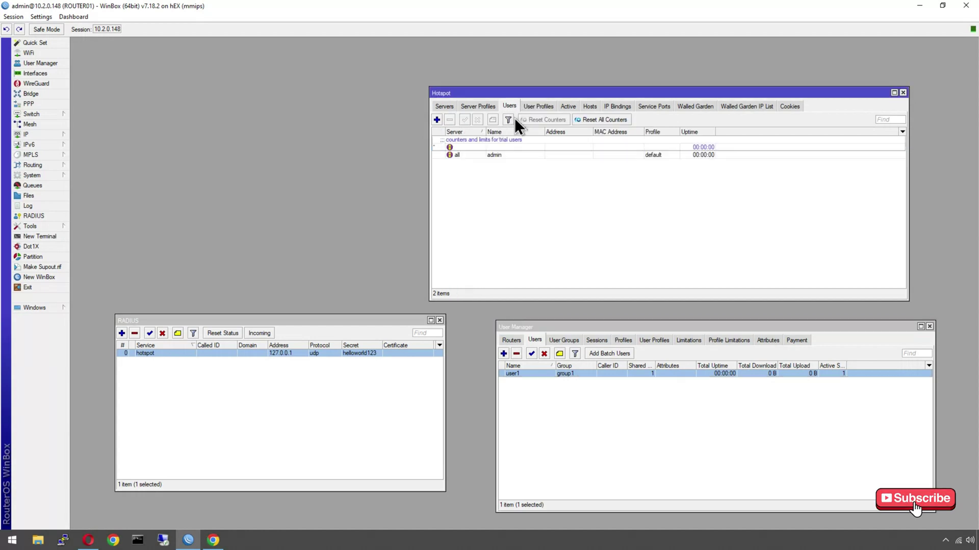
pyautogui.doubleClick(493, 154)
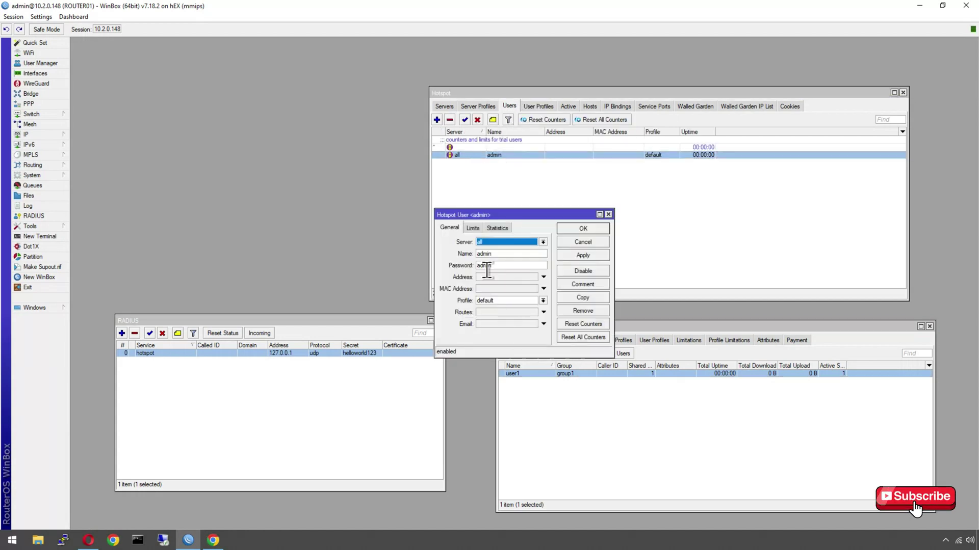
pyautogui.click(491, 301)
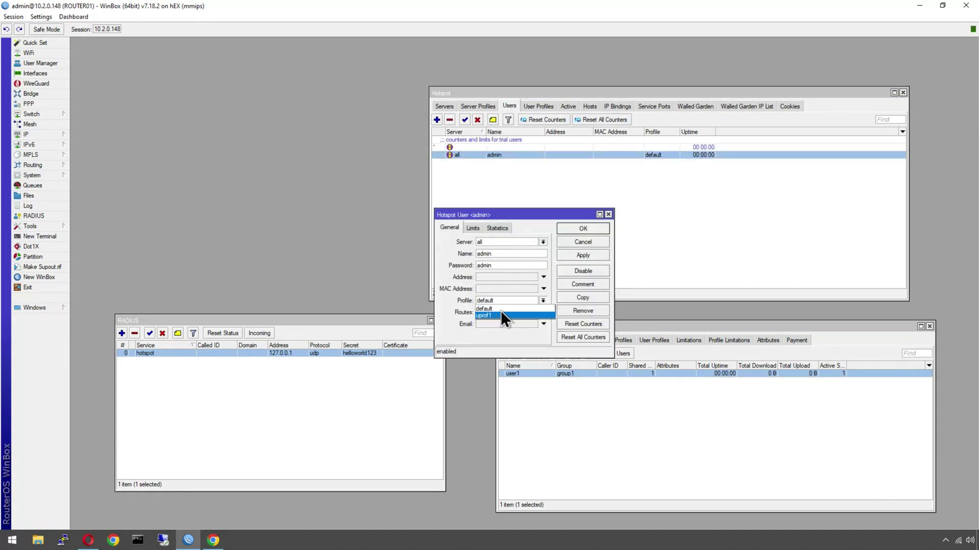
pyautogui.click(525, 298)
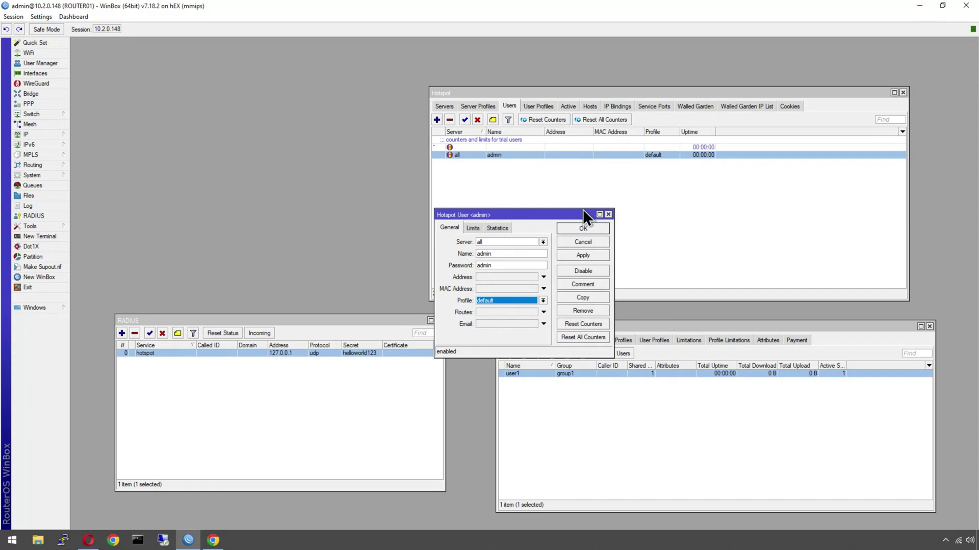
pyautogui.click(609, 215)
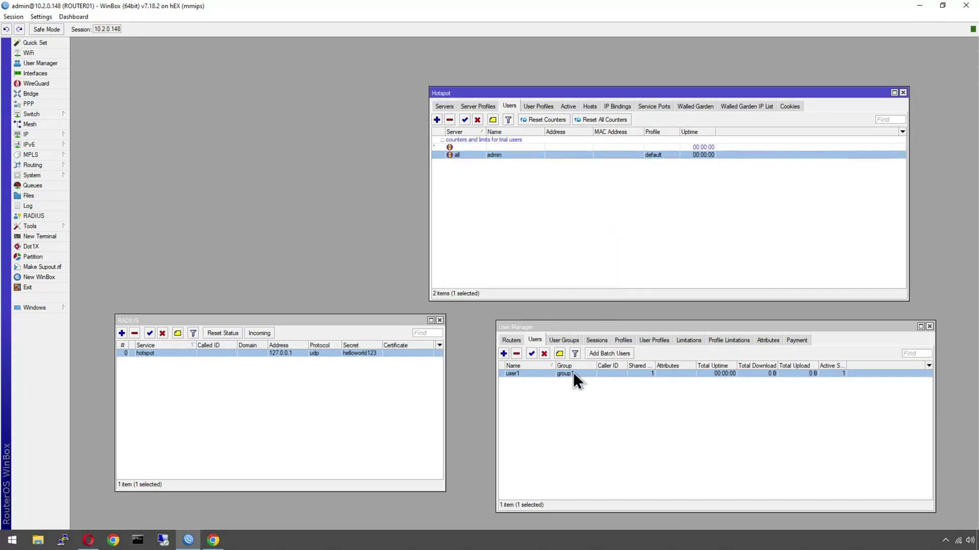
# Review group1's attributes, adding then removing an empty row, and show the Users list.
pyautogui.click(564, 340)
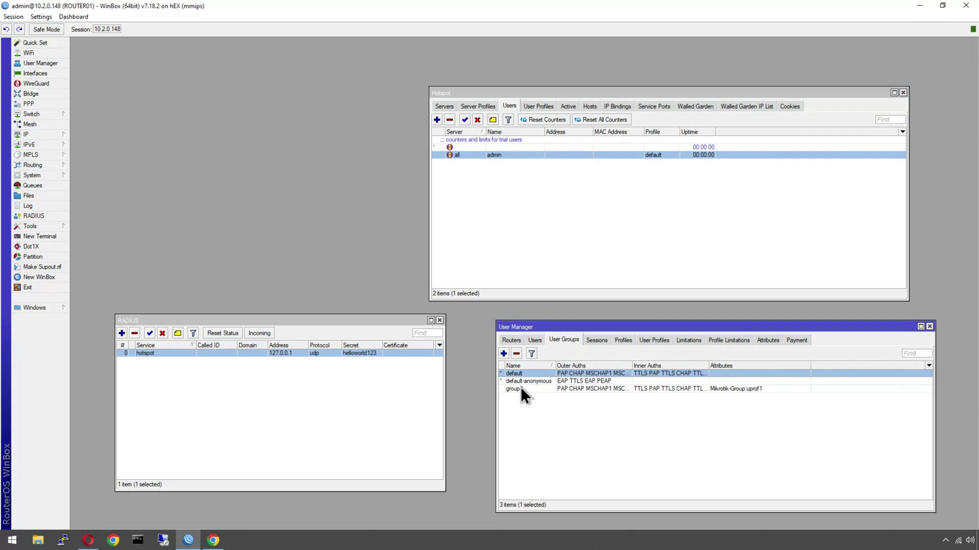
pyautogui.doubleClick(519, 388)
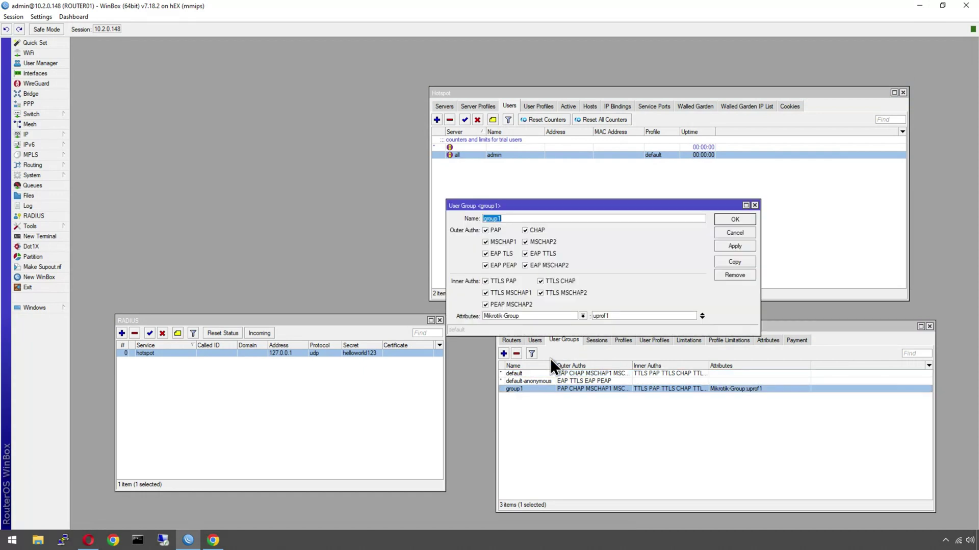
pyautogui.click(703, 319)
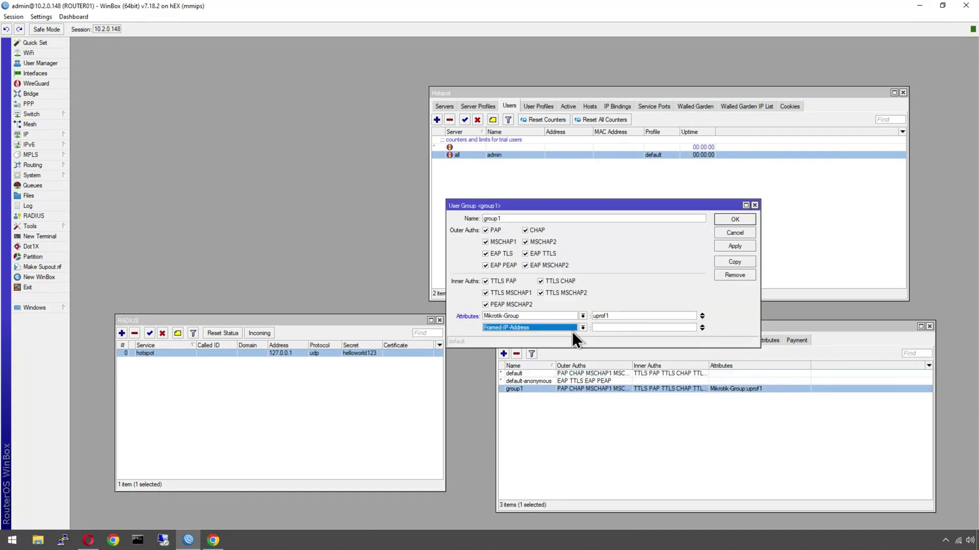
pyautogui.click(542, 329)
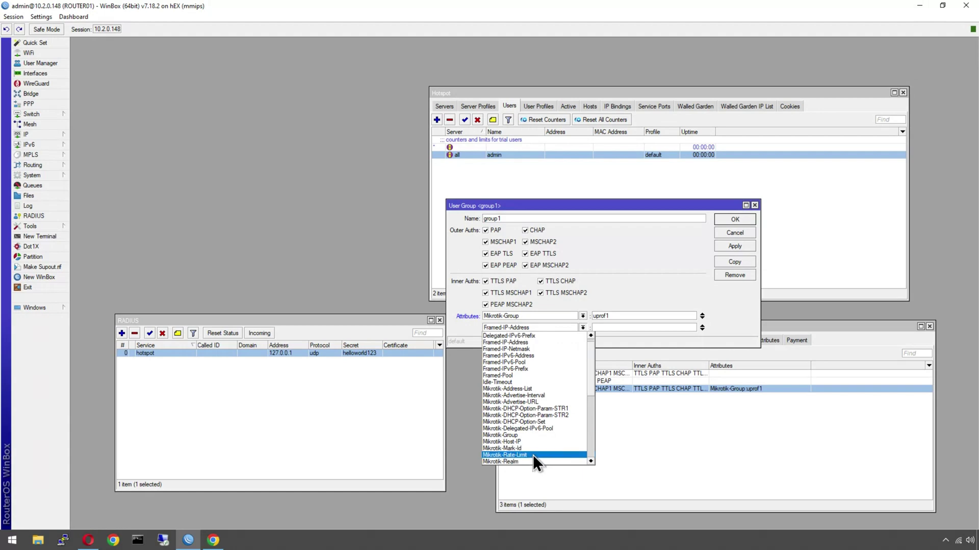
pyautogui.click(701, 328)
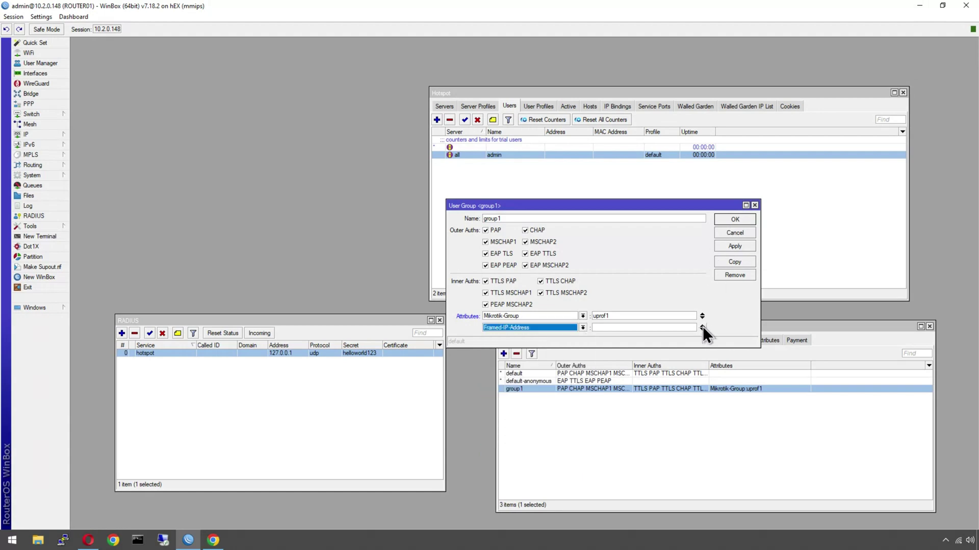
pyautogui.click(704, 327)
pyautogui.click(735, 219)
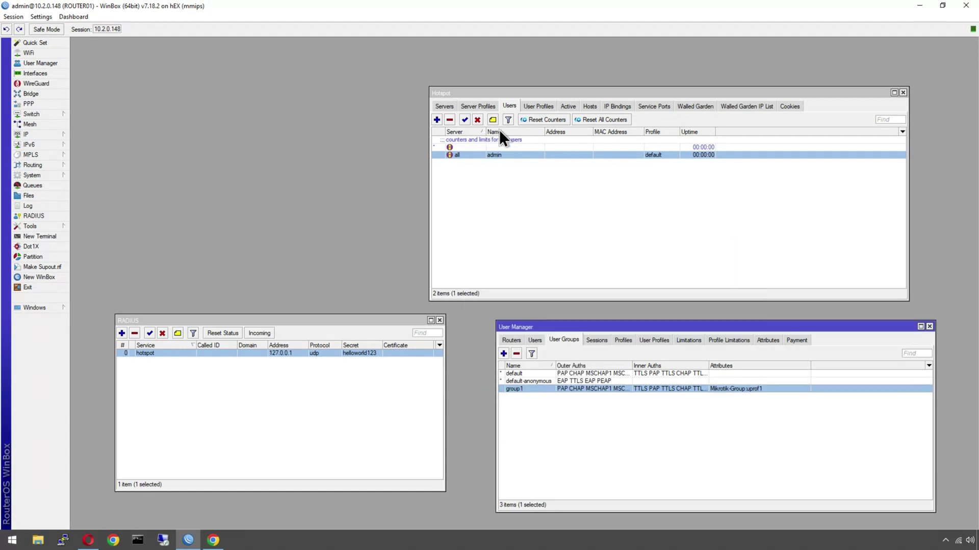
pyautogui.click(534, 341)
# Add a Mikrotik-Rate-Limit attribute with value 5M to user1 and save.
pyautogui.doubleClick(526, 372)
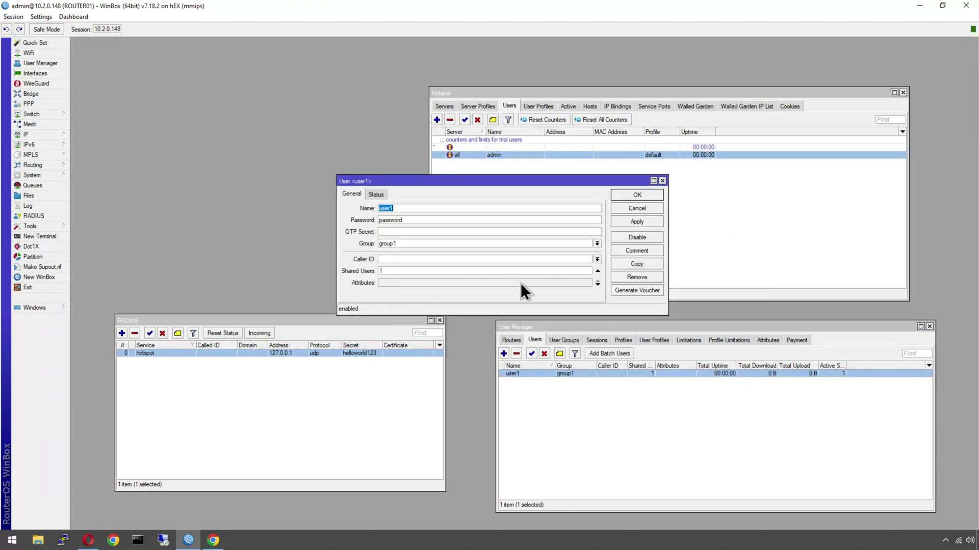
pyautogui.click(383, 283)
pyautogui.click(479, 282)
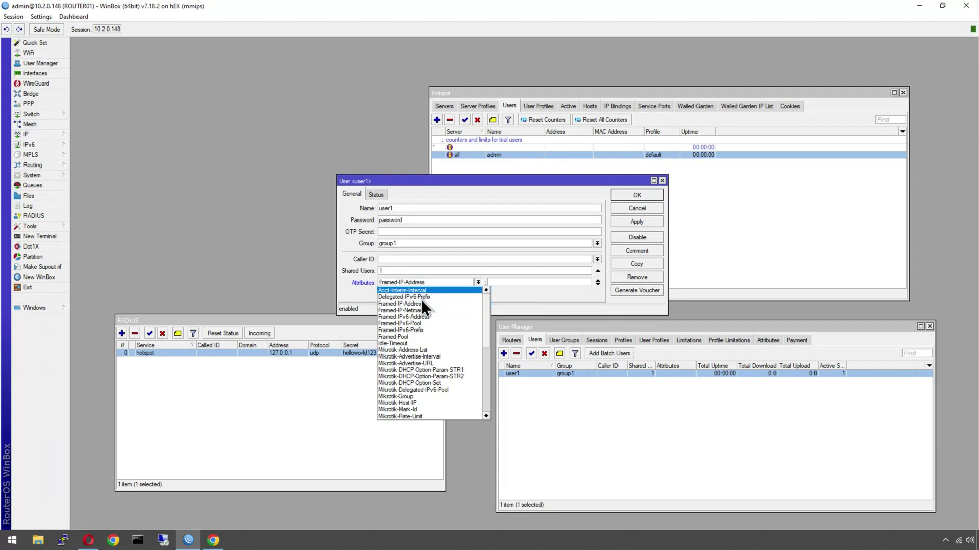
pyautogui.scroll(-1, 436, 390)
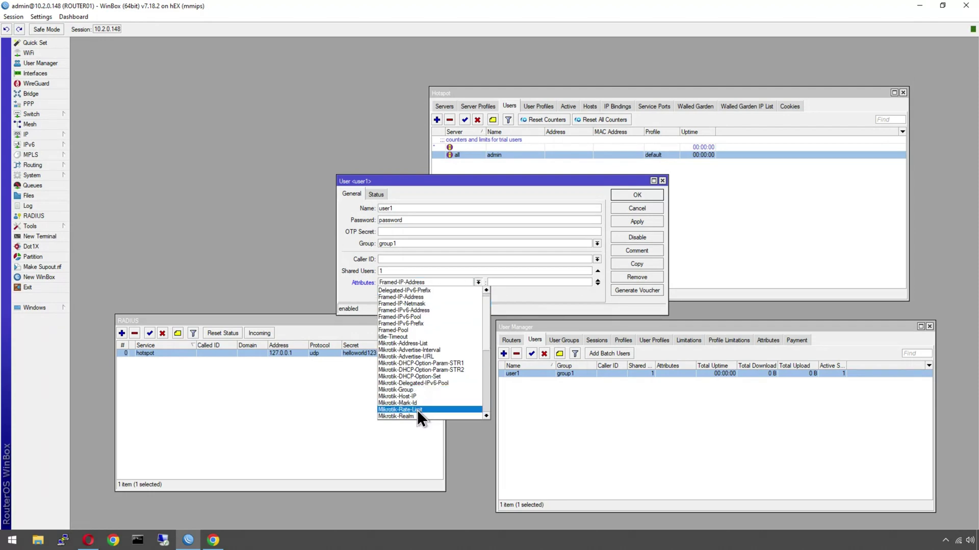
pyautogui.click(417, 410)
pyautogui.click(494, 282)
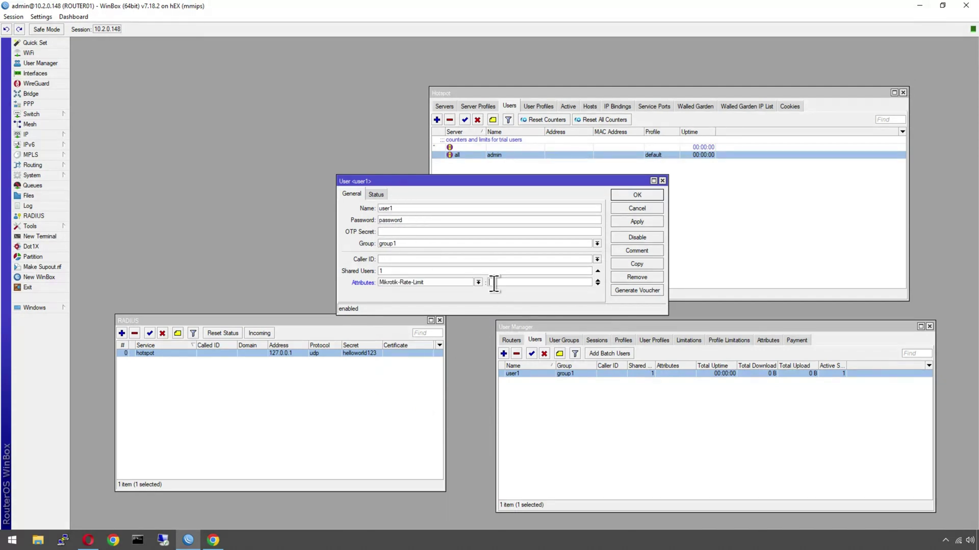
pyautogui.write('5M')
pyautogui.click(628, 196)
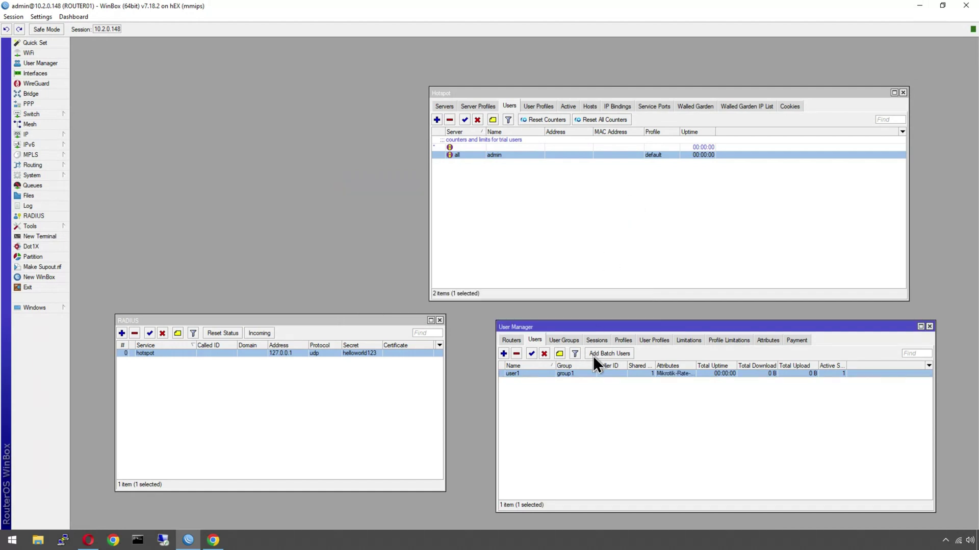
# Disconnect from MikroTikMasters-Guest Wi-Fi and show the hotspot's empty Hosts list.
pyautogui.click(958, 540)
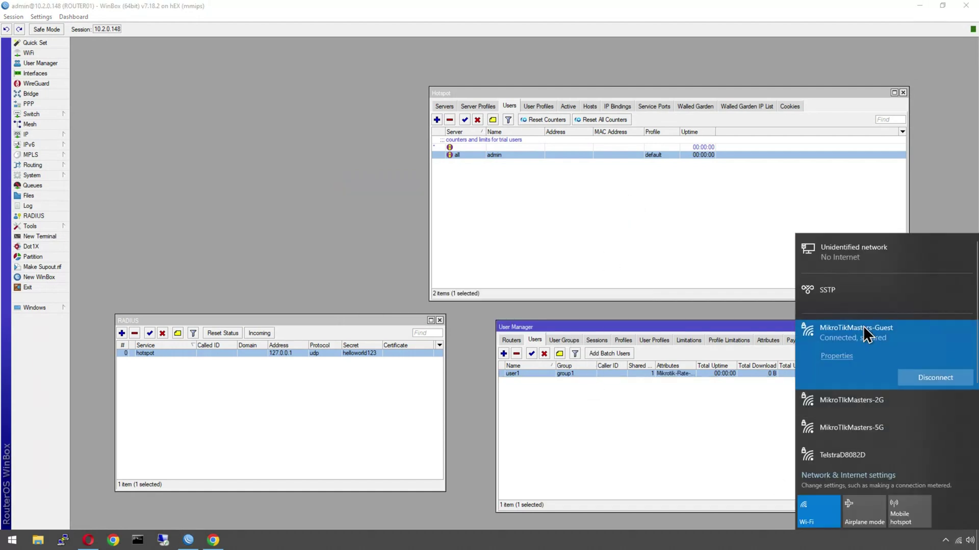
pyautogui.click(934, 378)
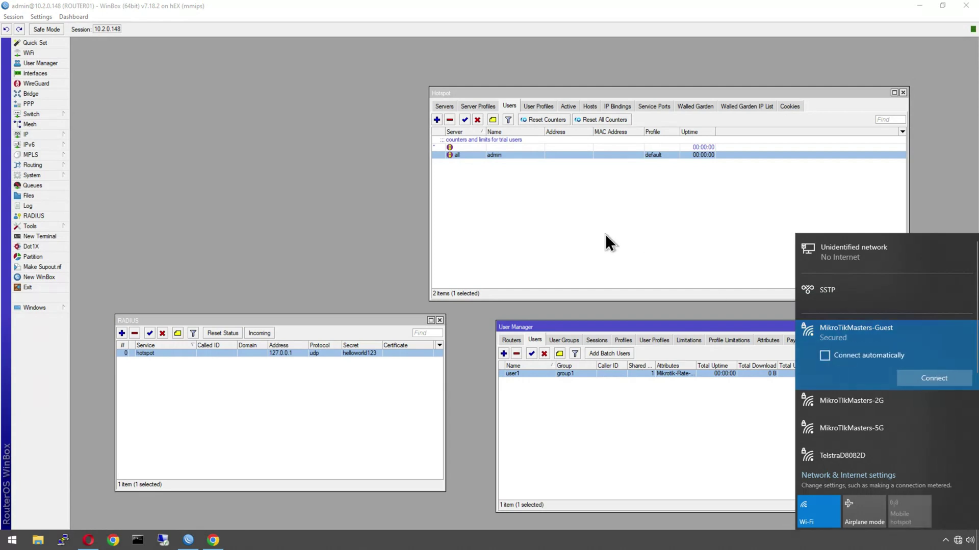
pyautogui.click(546, 360)
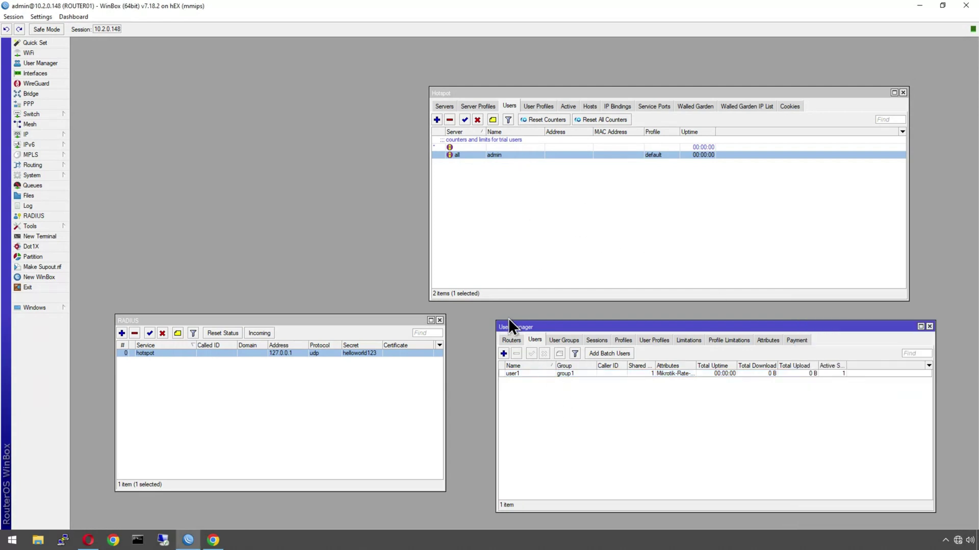
pyautogui.click(568, 106)
pyautogui.click(589, 106)
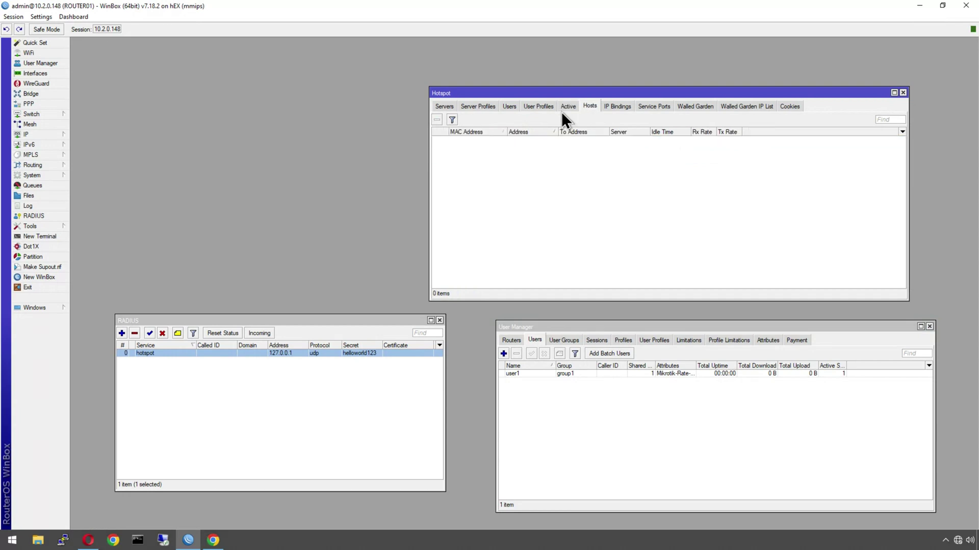
# Remove the leftover hotspot host and saved login cookie, then show the Servers list.
pyautogui.click(436, 120)
pyautogui.click(568, 106)
pyautogui.click(590, 108)
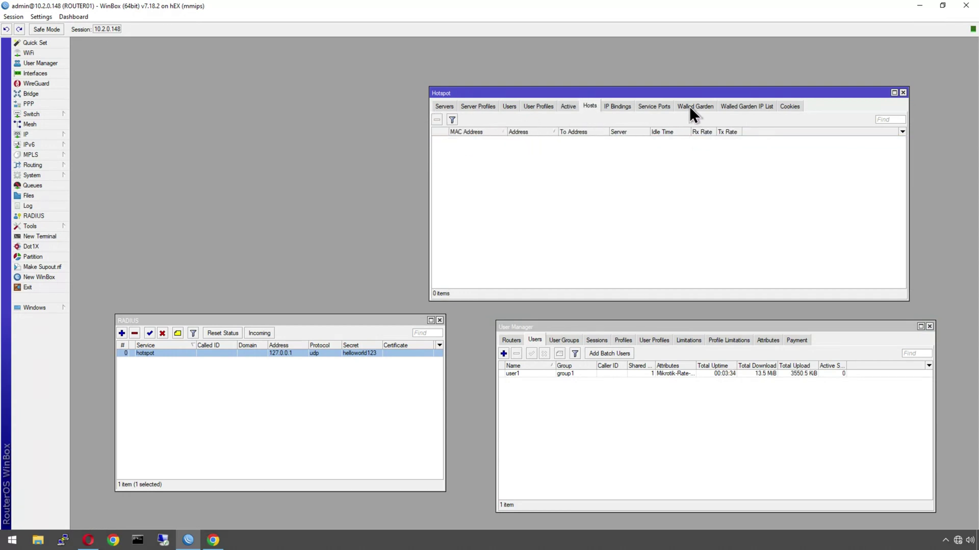
pyautogui.click(788, 106)
pyautogui.click(505, 136)
pyautogui.click(436, 120)
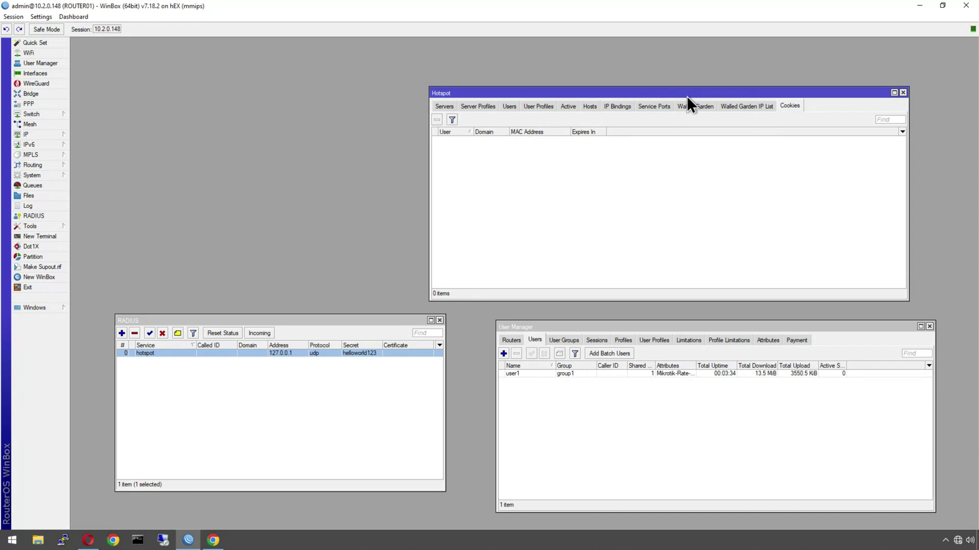
pyautogui.click(443, 106)
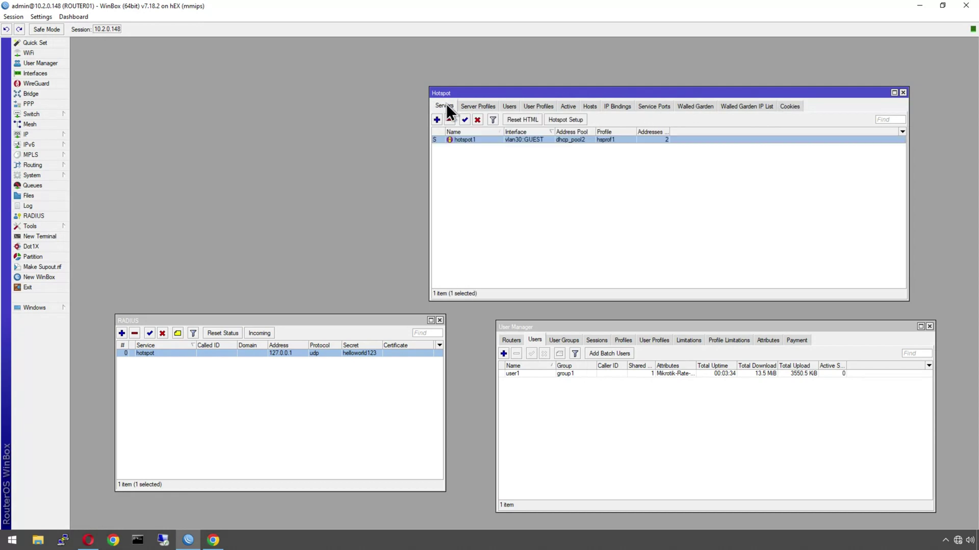
pyautogui.click(958, 540)
# Connect to MikroTikMasters-Guest and log in to the captive portal as user1 with its password.
pyautogui.click(847, 332)
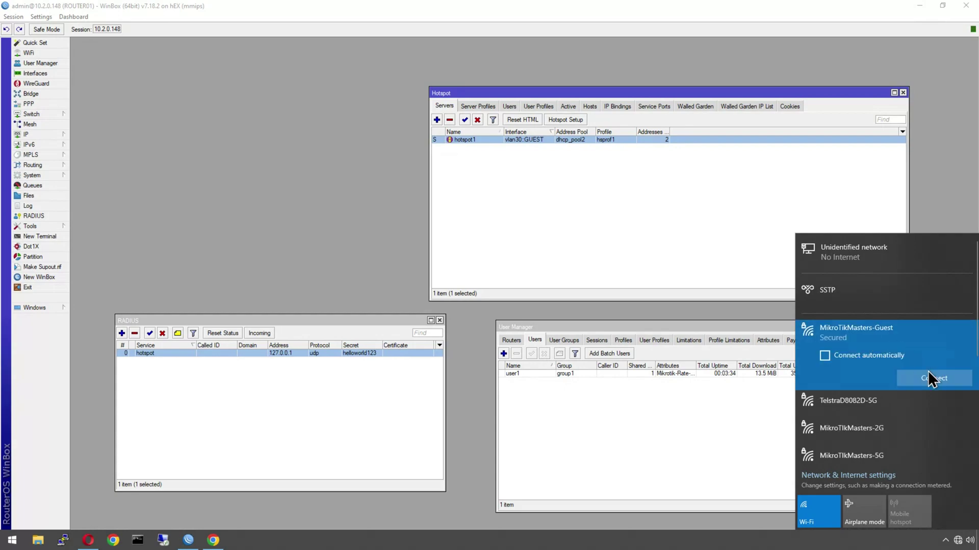
pyautogui.click(933, 380)
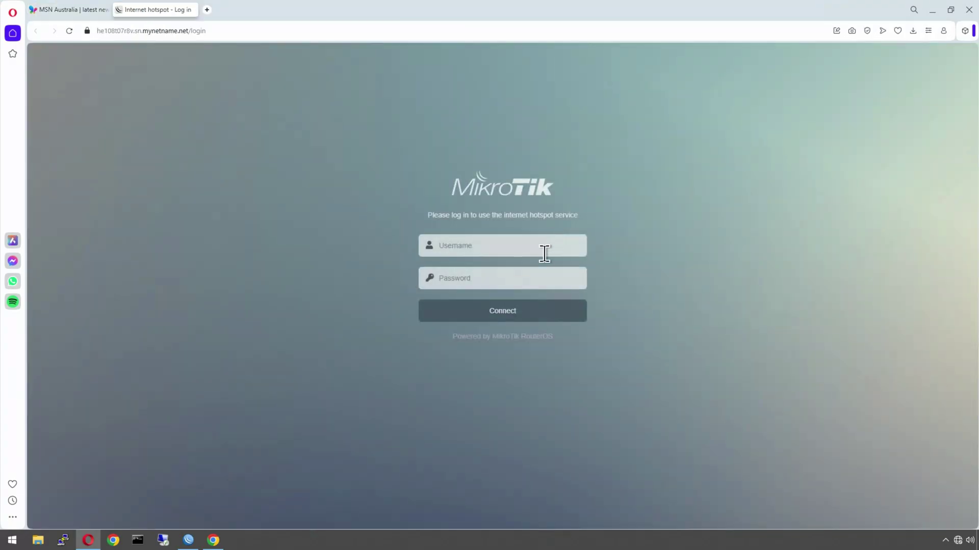
pyautogui.click(544, 254)
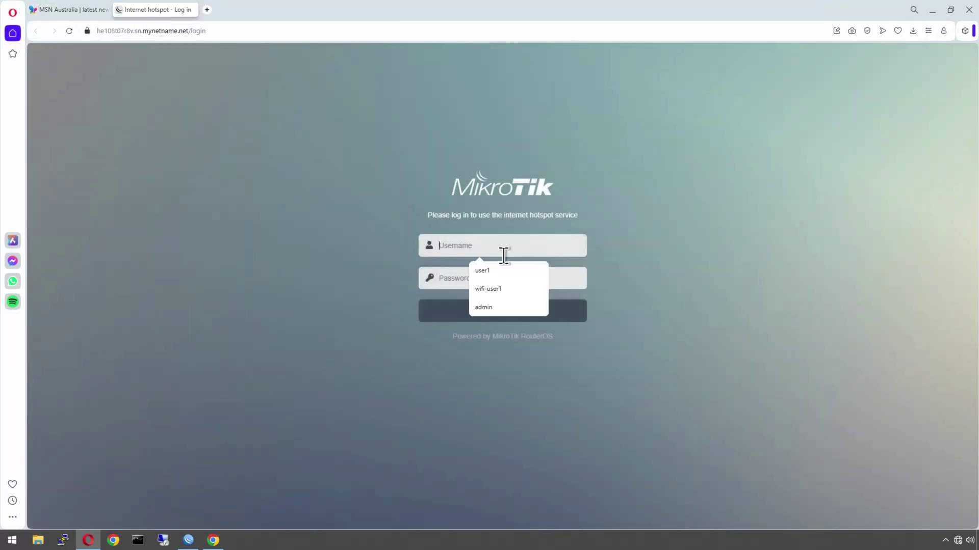
pyautogui.click(498, 266)
pyautogui.click(490, 278)
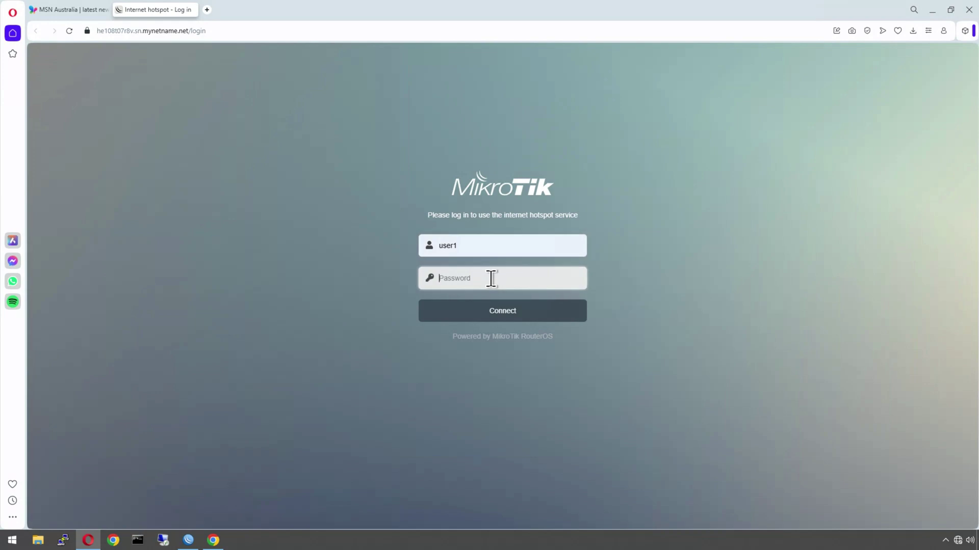
pyautogui.write('•••')
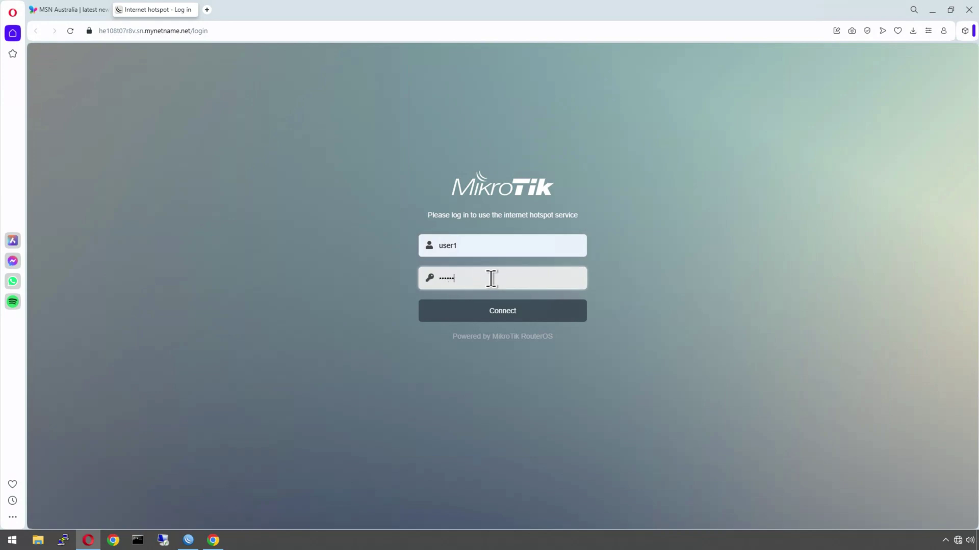
pyautogui.click(517, 316)
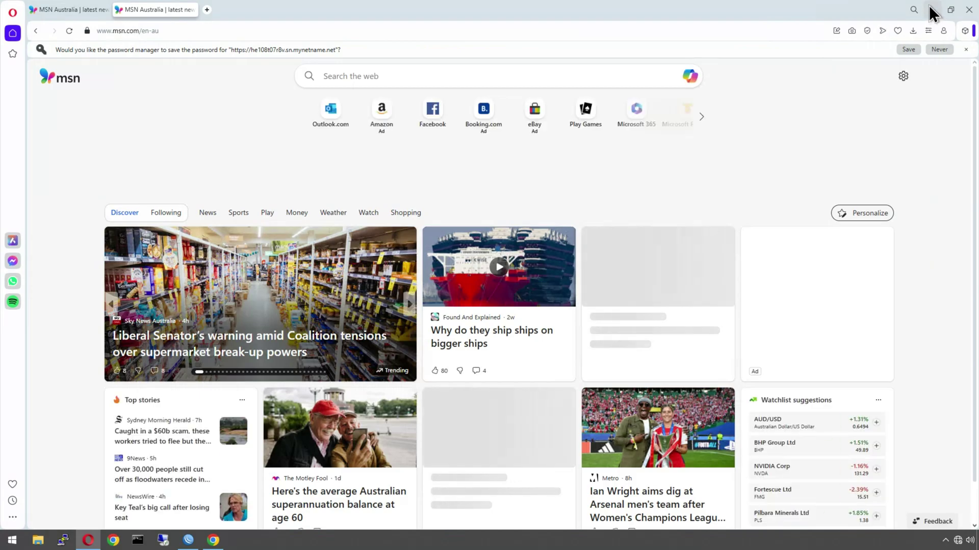
pyautogui.click(929, 5)
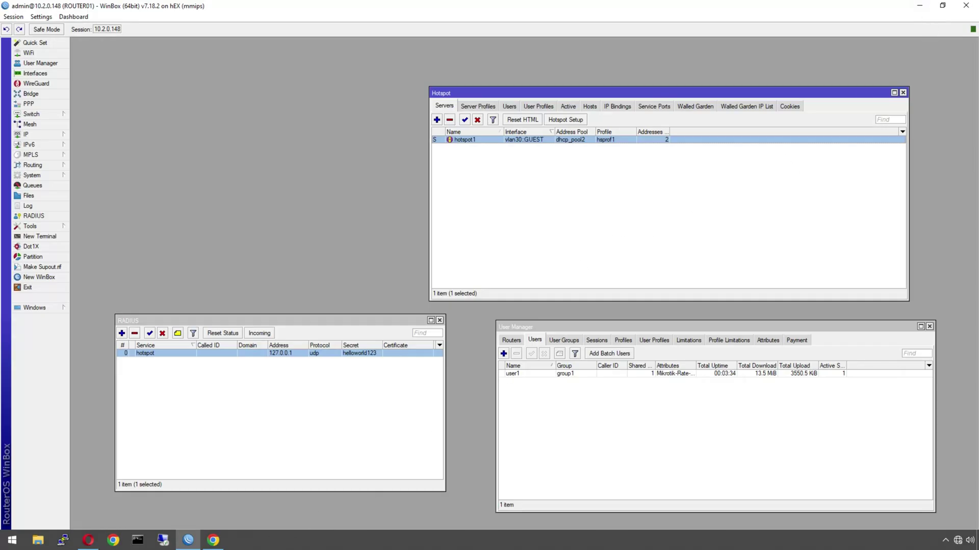
# Run the Google speed test in Chrome, reading about 4.28 Mbps download.
pyautogui.click(213, 540)
pyautogui.click(323, 13)
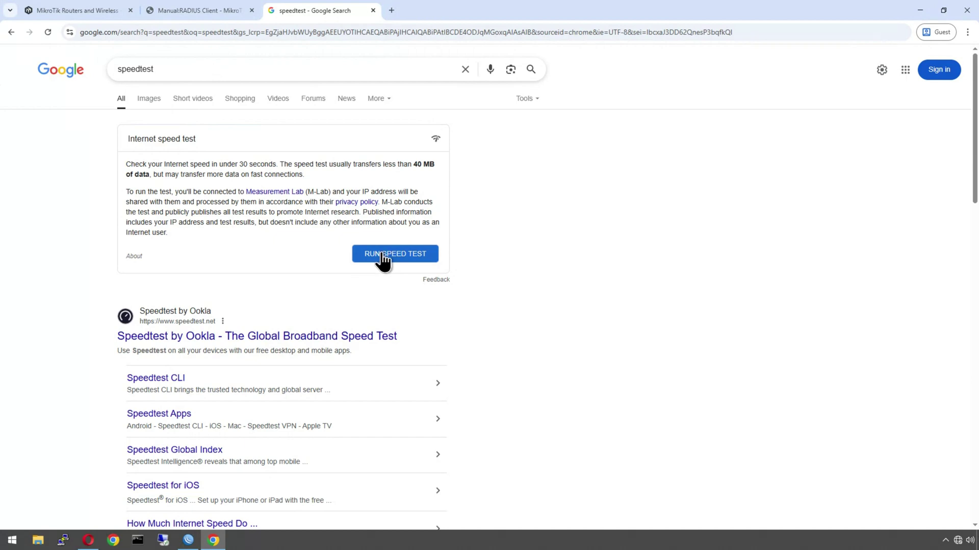
pyautogui.click(381, 256)
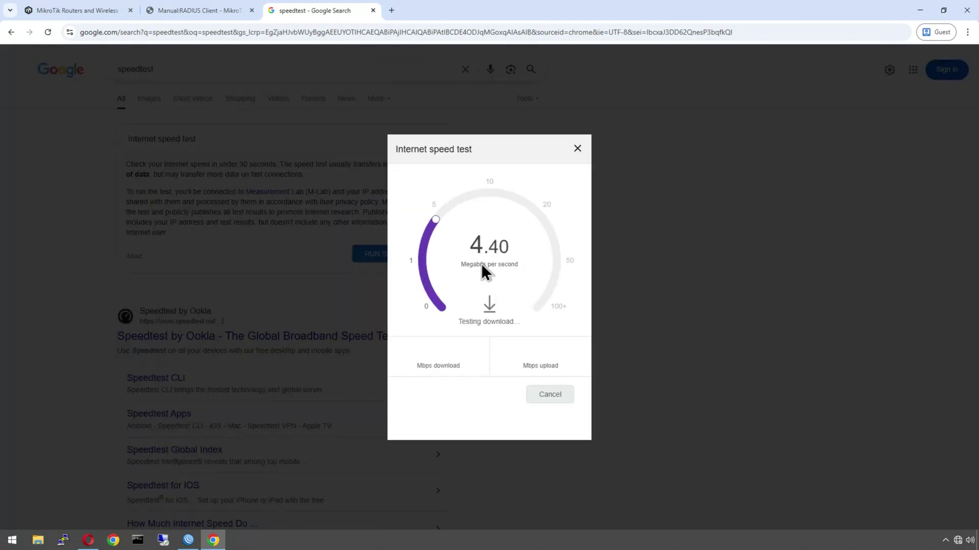
pyautogui.click(188, 540)
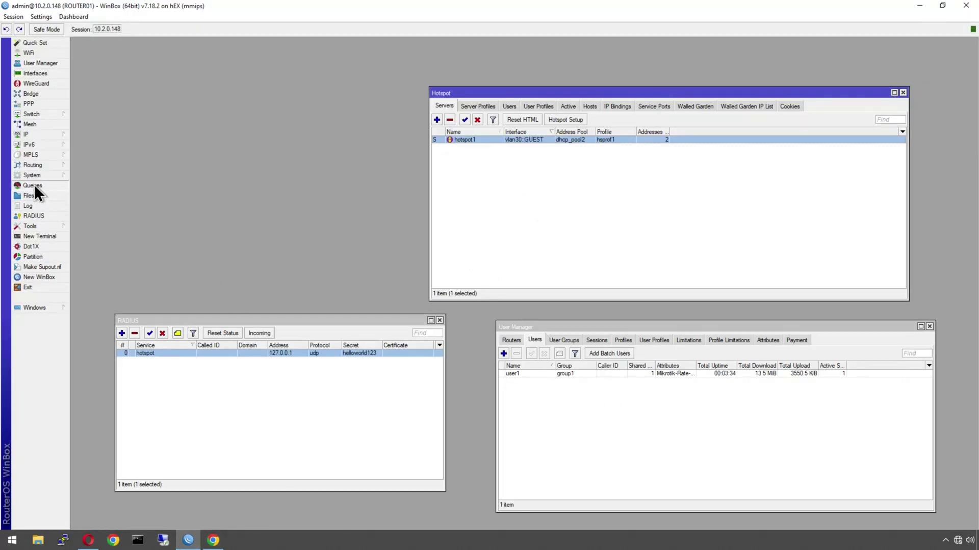
# Inspect the 5M hotspot queue's Target in Queues, then view the 4.75 Mbps speed test result.
pyautogui.click(32, 186)
pyautogui.click(576, 308)
pyautogui.moveTo(558, 259); pyautogui.dragTo(153, 87)
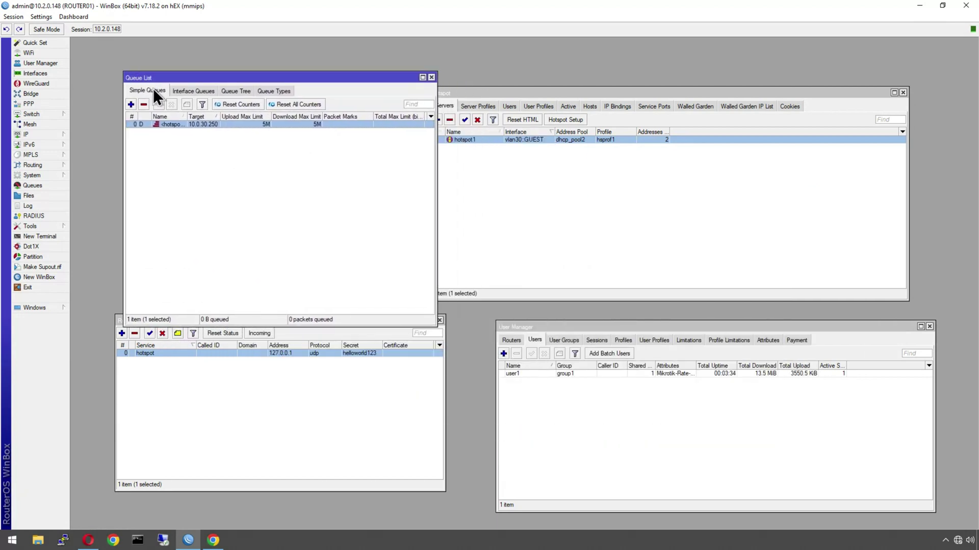
pyautogui.doubleClick(219, 116)
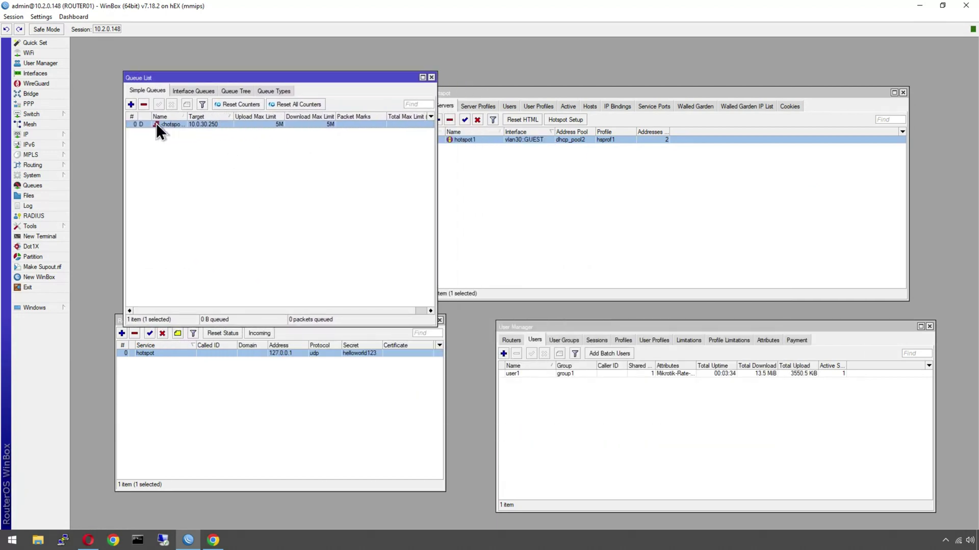
pyautogui.click(213, 540)
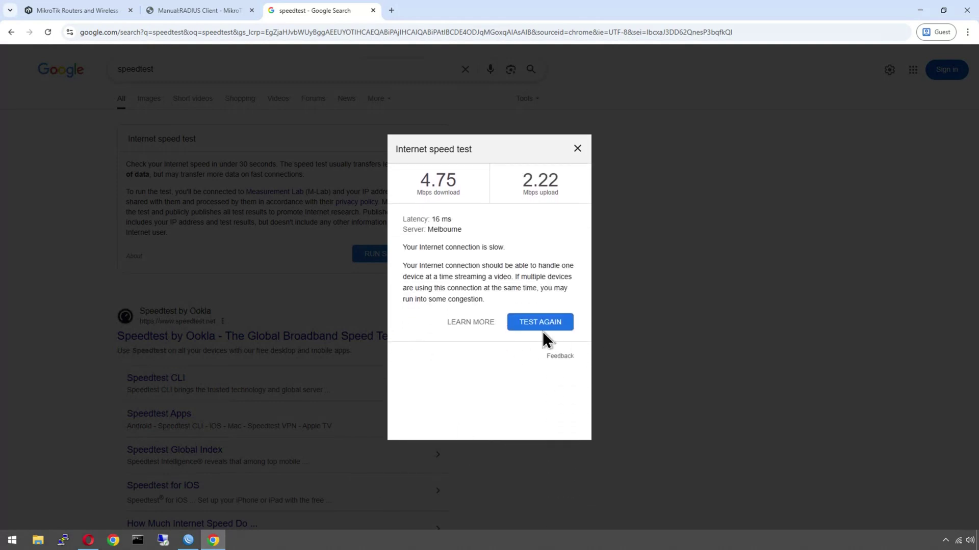
# Rerun the Chrome speed test, peaking near 5 Mbps download, and return to WinBox.
pyautogui.click(543, 328)
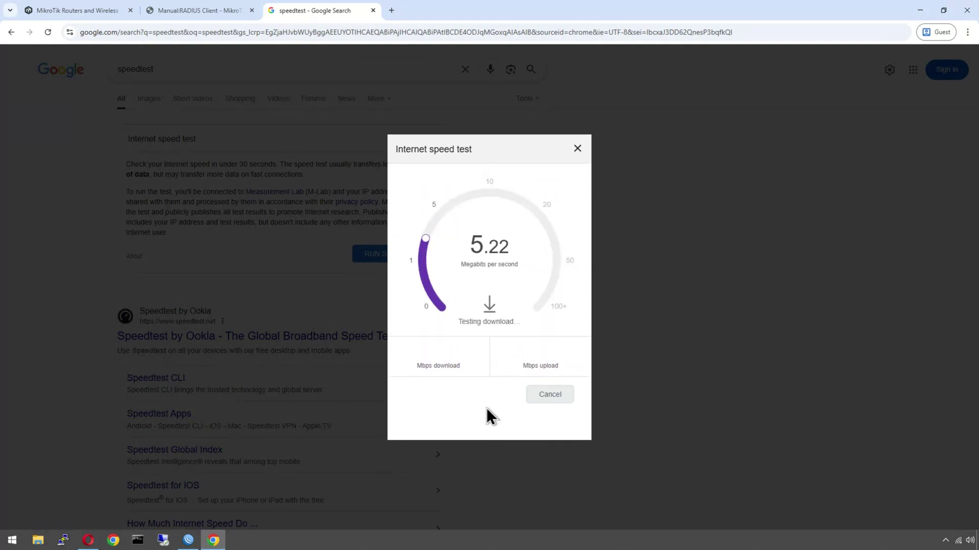
pyautogui.moveTo(194, 543)
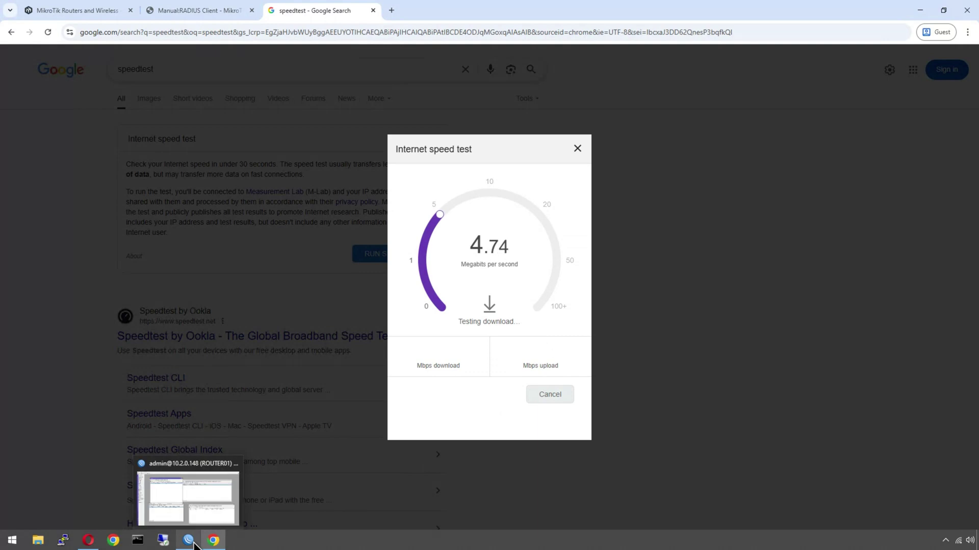
pyautogui.click(191, 495)
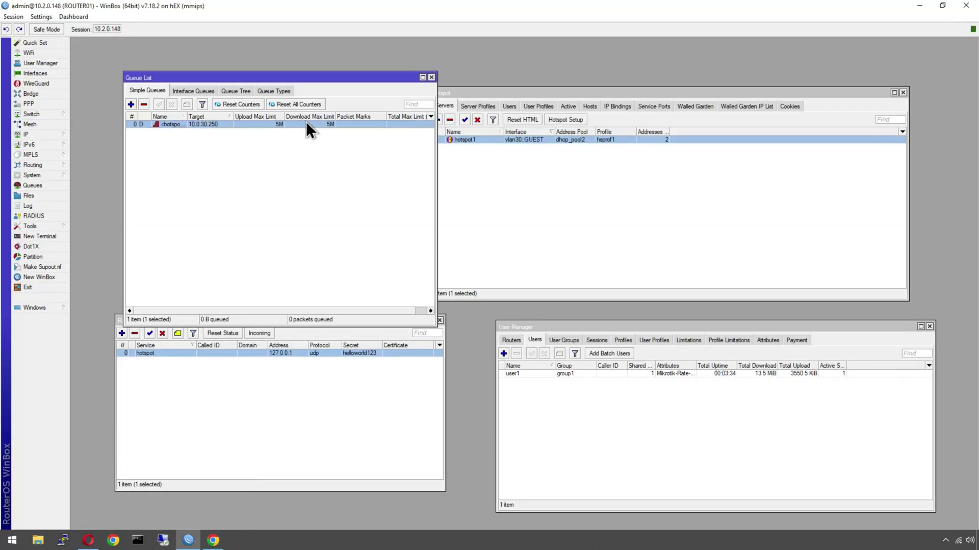
# Confirm user1's Mikrotik-Rate-Limit is 5M, then view the rate-limit format on the RADIUS Client wiki.
pyautogui.click(562, 340)
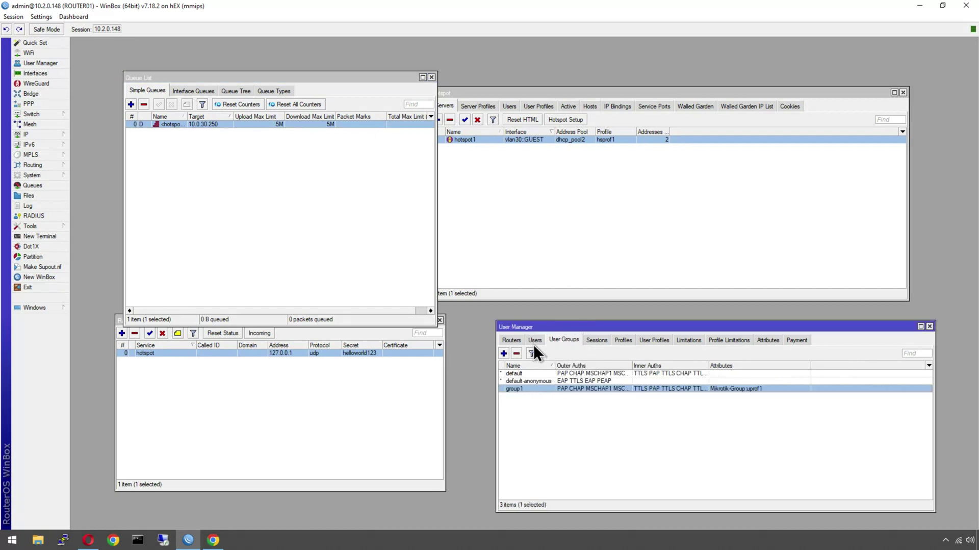
pyautogui.click(533, 343)
pyautogui.doubleClick(552, 374)
pyautogui.click(499, 283)
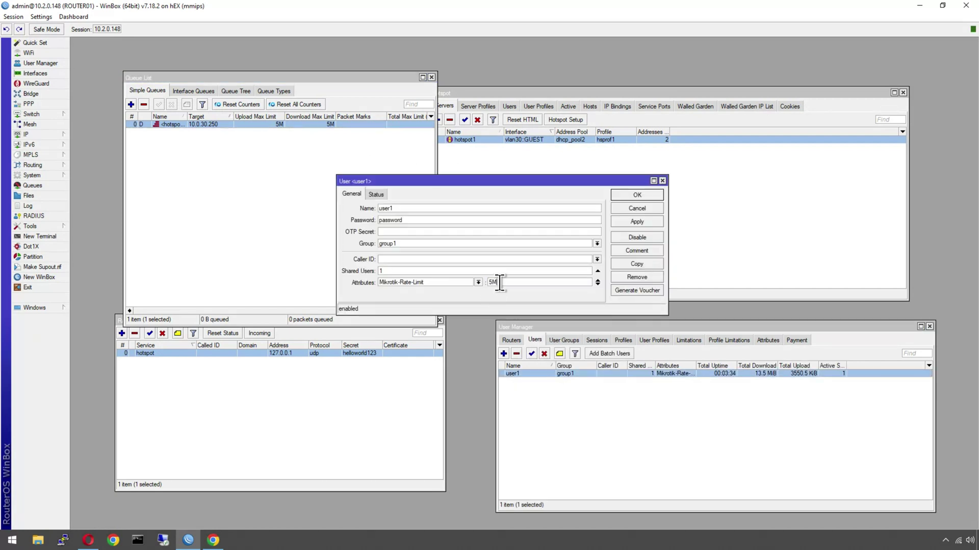
pyautogui.click(213, 540)
pyautogui.click(221, 10)
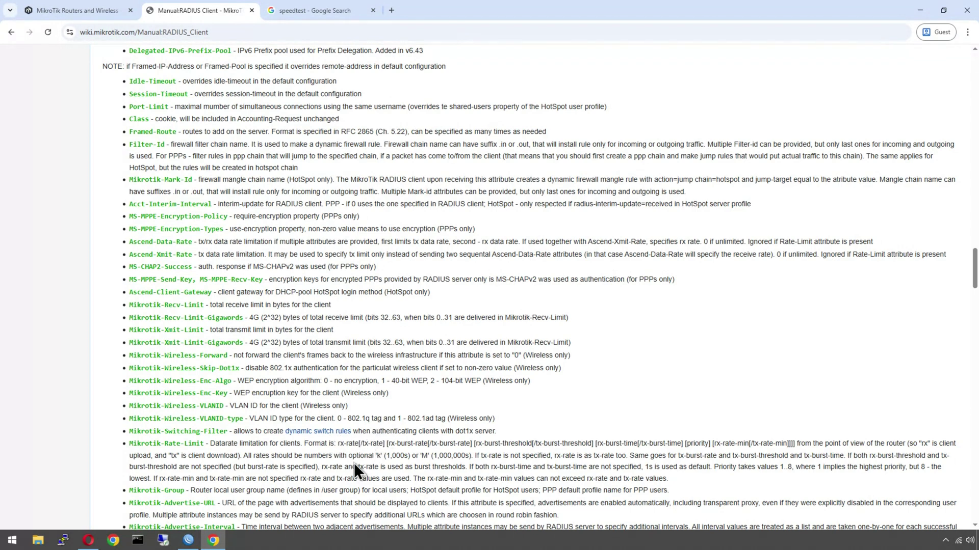
pyautogui.click(188, 540)
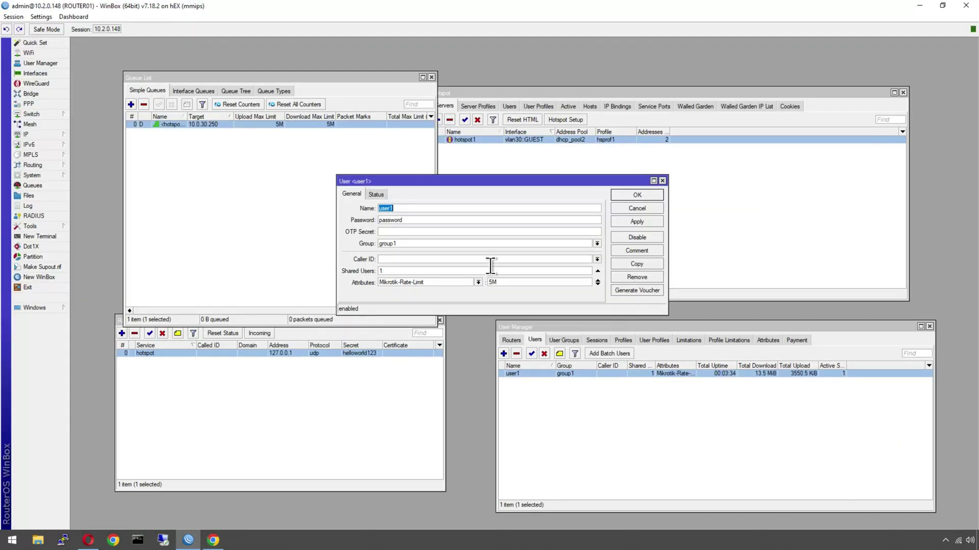
pyautogui.click(506, 282)
pyautogui.write('/10M')
pyautogui.moveTo(522, 282); pyautogui.dragTo(490, 282)
pyautogui.press('BackSpace')
pyautogui.write('M')
pyautogui.moveTo(491, 282); pyautogui.dragTo(511, 282)
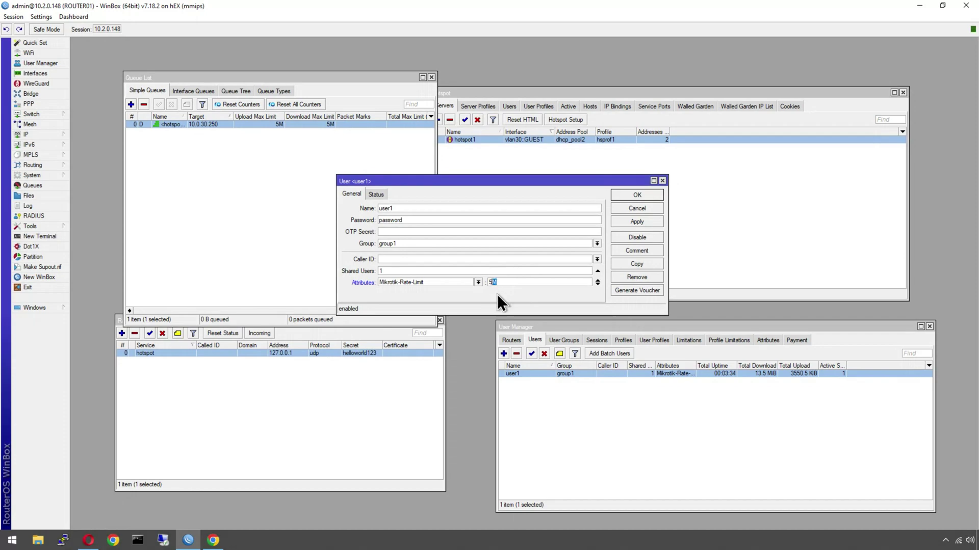
pyautogui.click(213, 541)
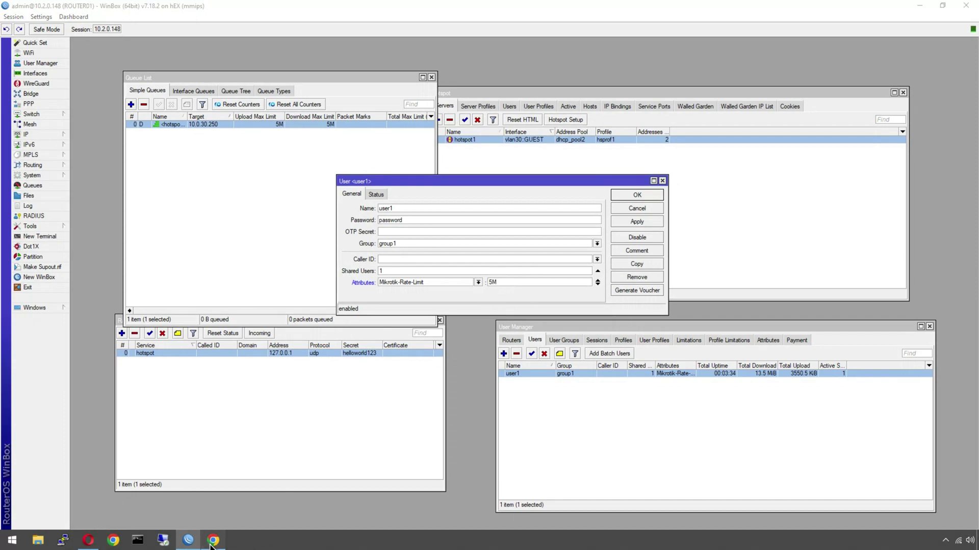
# Check the 4.93 Mbps down / 2.87 Mbps up speed test, close it, and return to user1 in WinBox.
pyautogui.click(288, 11)
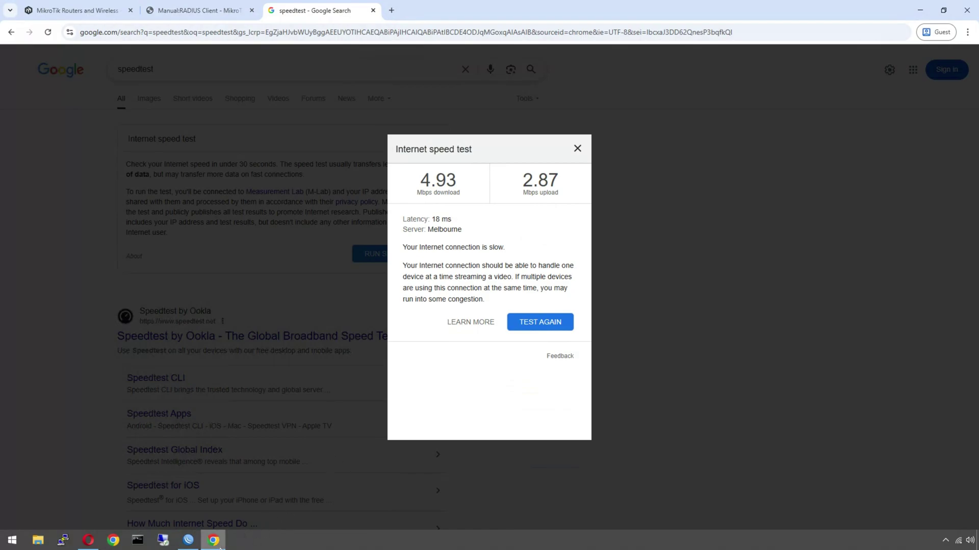
pyautogui.click(196, 544)
pyautogui.click(211, 542)
pyautogui.click(577, 148)
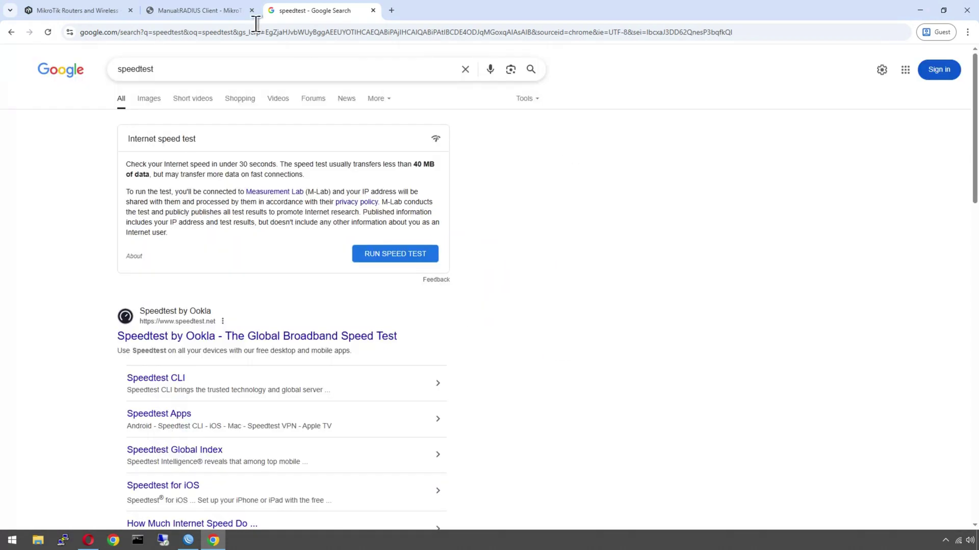
pyautogui.click(193, 11)
pyautogui.click(188, 540)
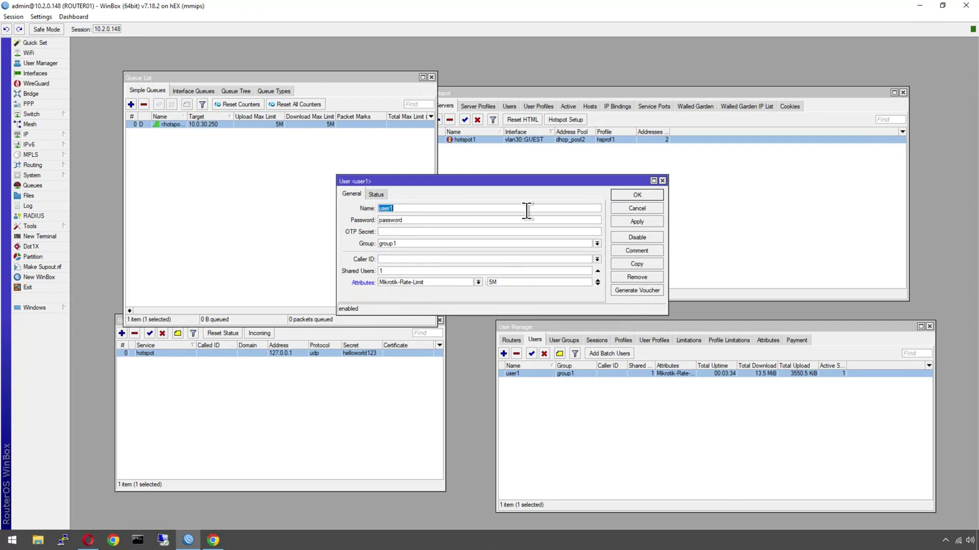
# Open group1's settings, showing Mikrotik-Group uprof1, side by side with user1's settings.
pyautogui.click(563, 340)
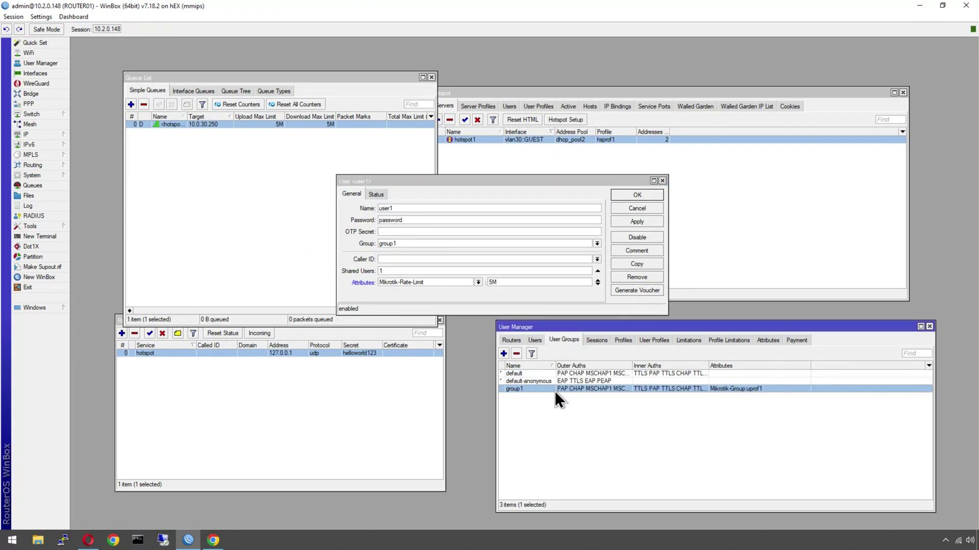
pyautogui.doubleClick(546, 388)
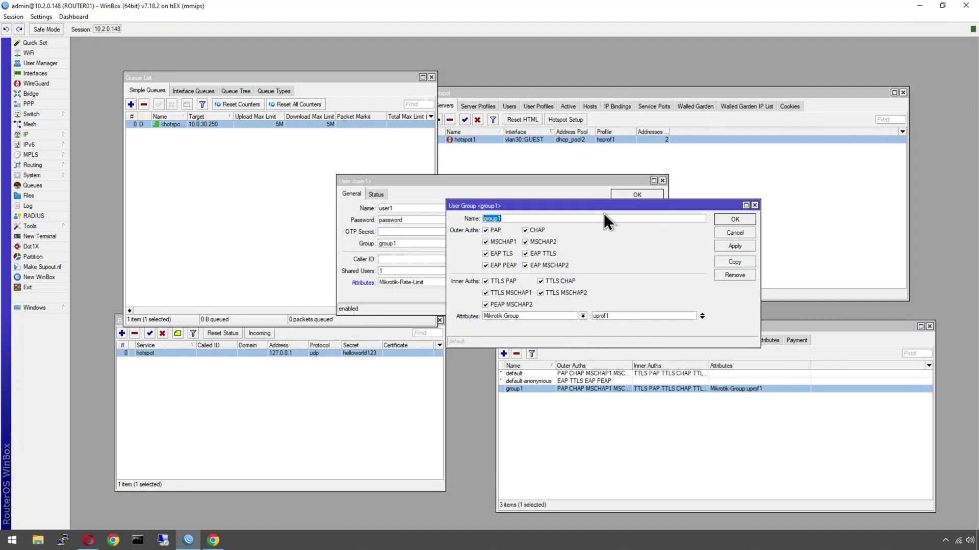
pyautogui.moveTo(671, 203); pyautogui.dragTo(787, 173)
pyautogui.moveTo(544, 178); pyautogui.dragTo(413, 170)
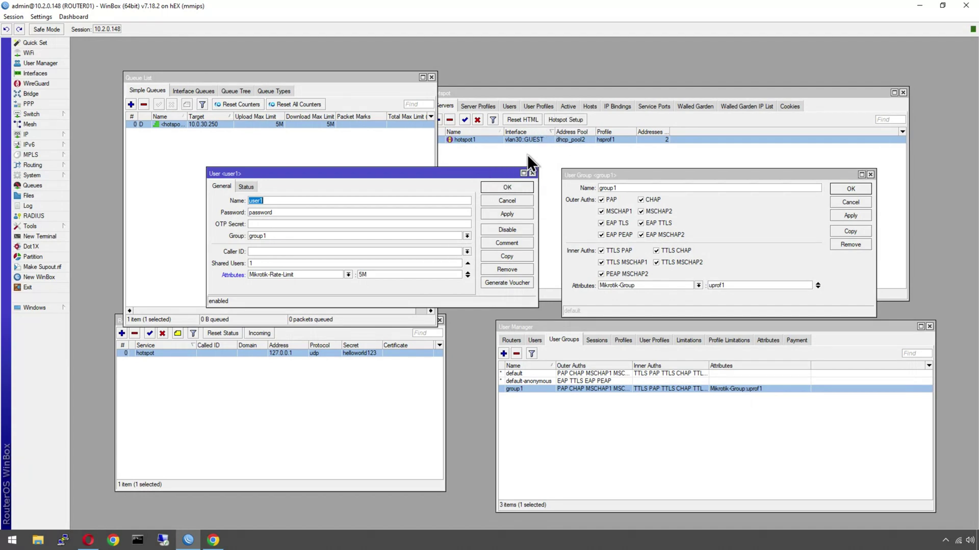
pyautogui.click(24, 197)
pyautogui.scroll(-8, 316, 296)
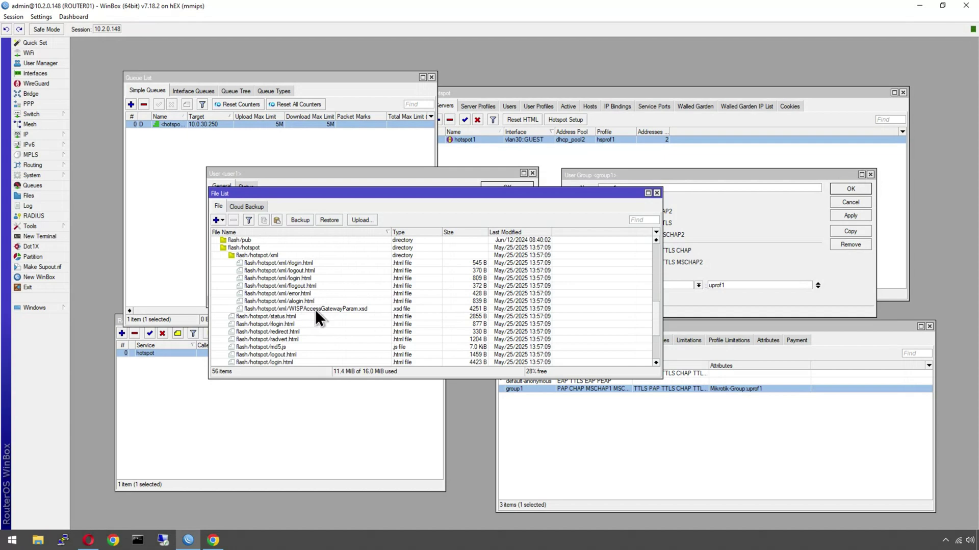
pyautogui.scroll(-4, 295, 313)
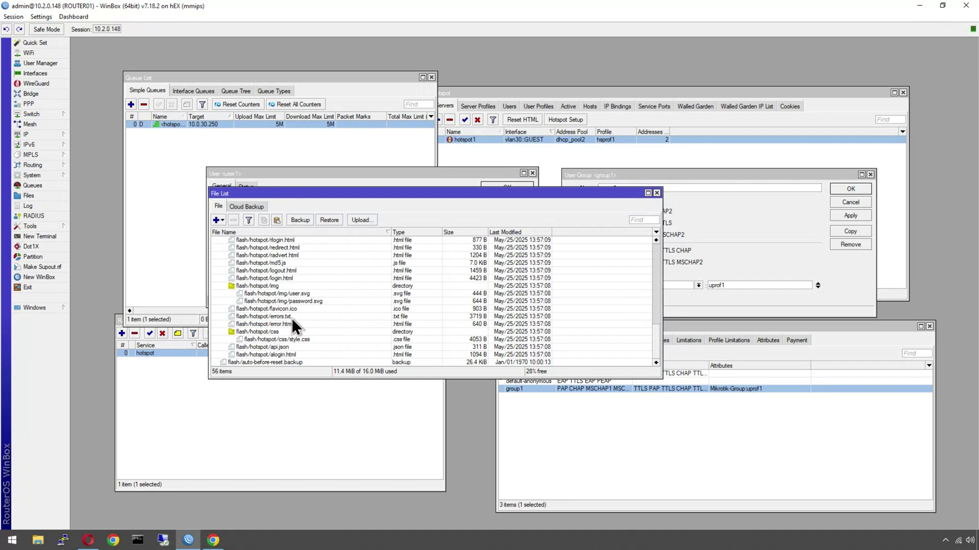
pyautogui.scroll(3, 291, 318)
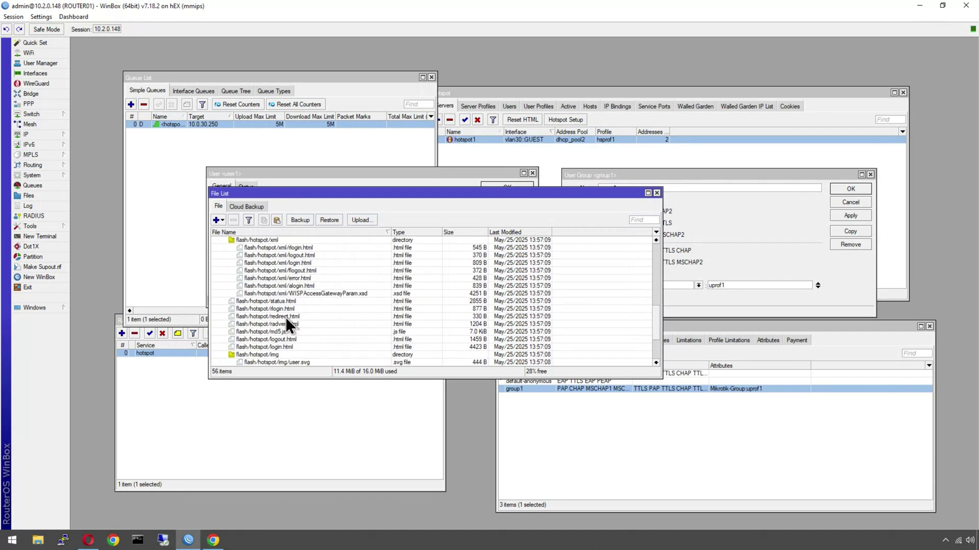
pyautogui.scroll(1, 285, 324)
pyautogui.scroll(-4, 308, 326)
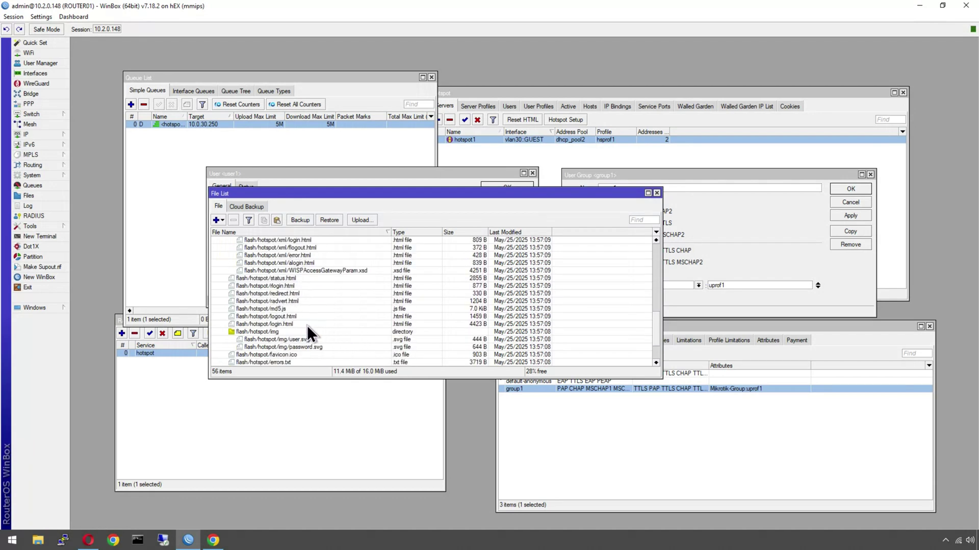
pyautogui.scroll(-1, 358, 328)
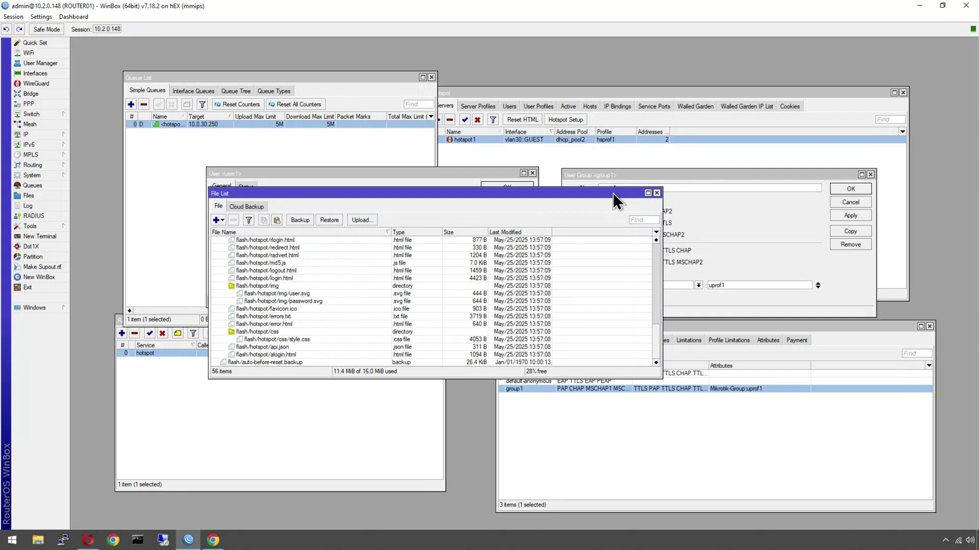
pyautogui.click(656, 193)
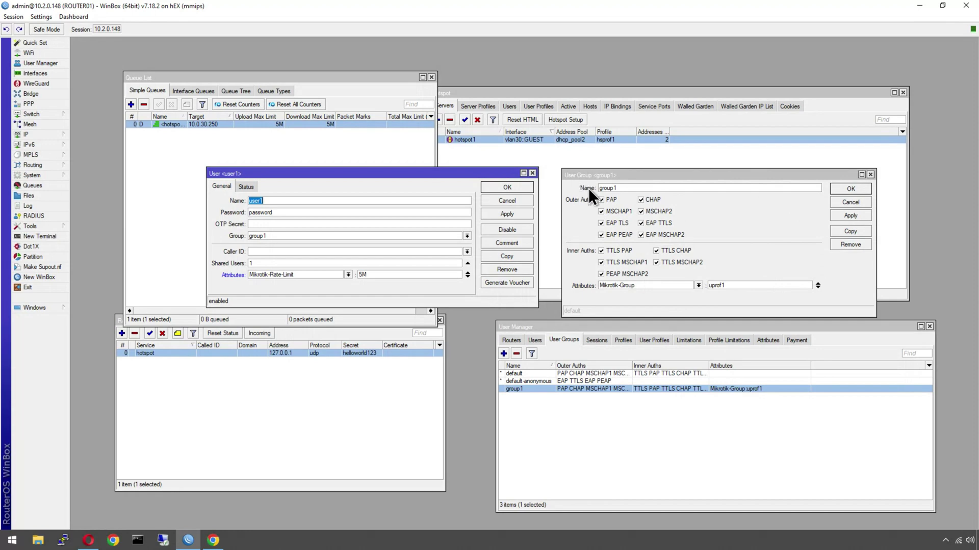
# Close group1 and user1 settings unchanged, then resize the Queue List and shift User Manager left.
pyautogui.click(870, 175)
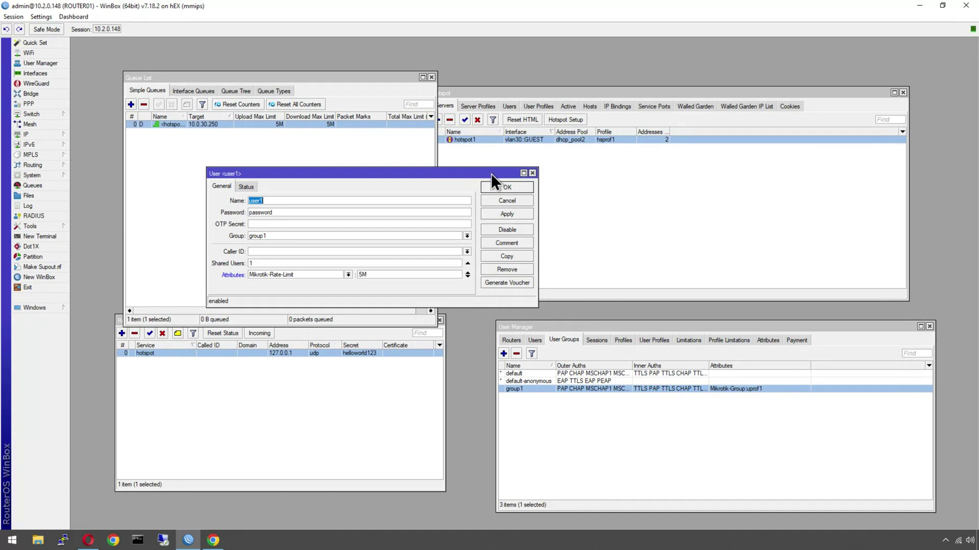
pyautogui.moveTo(492, 176); pyautogui.dragTo(789, 175)
pyautogui.click(794, 177)
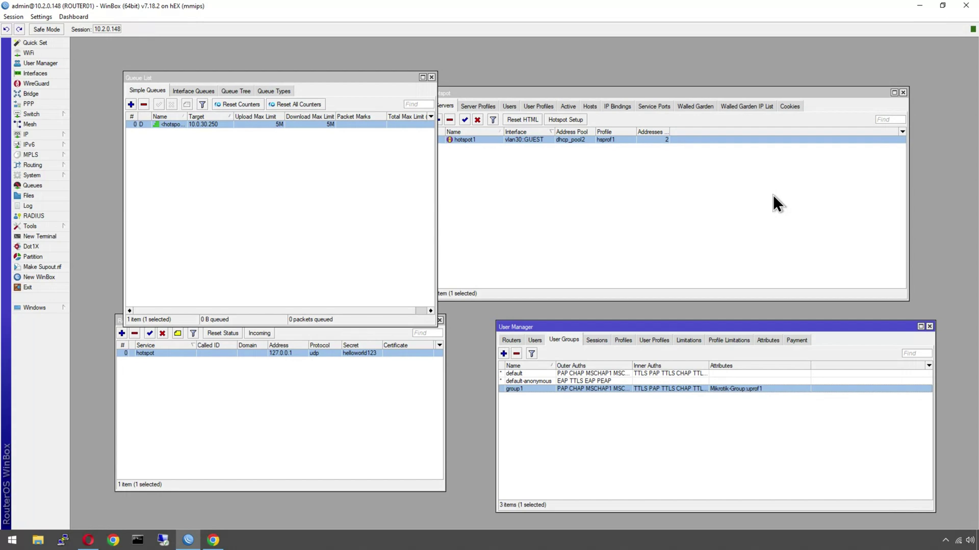
pyautogui.moveTo(326, 79); pyautogui.dragTo(293, 90)
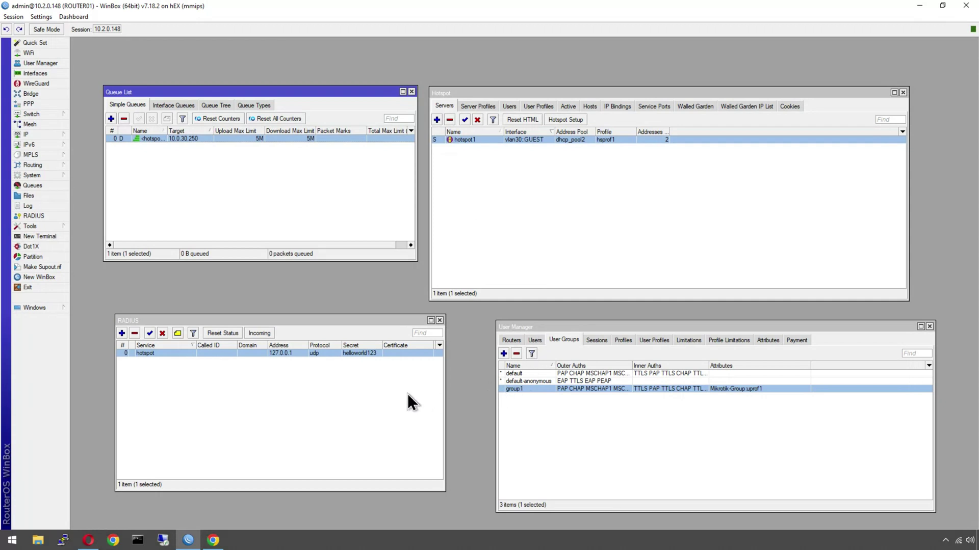
pyautogui.moveTo(547, 324); pyautogui.dragTo(507, 320)
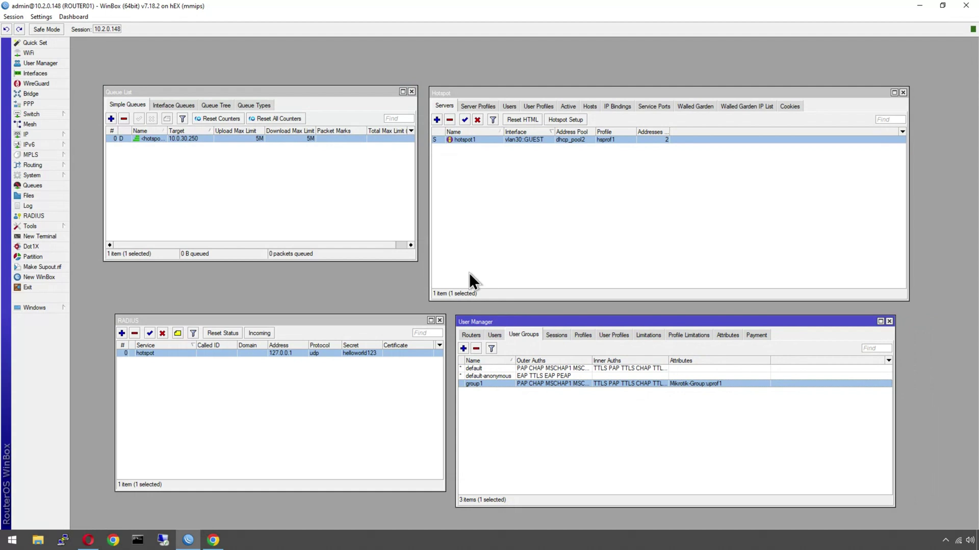